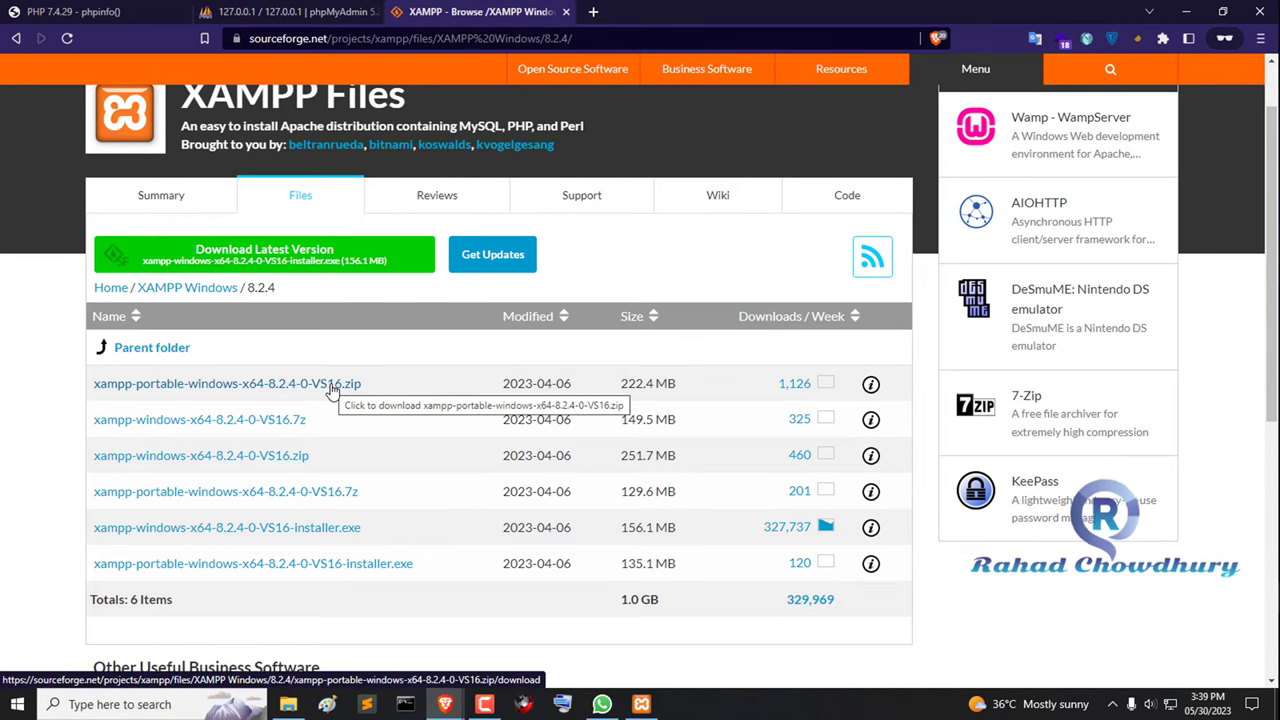
Download xampp-portable-windows-x64-8.2.4-0-VS16.zip from the 8.2.4 file list and open the folder it is saved in
{"action": "left_click", "coordinate": [332, 390]}
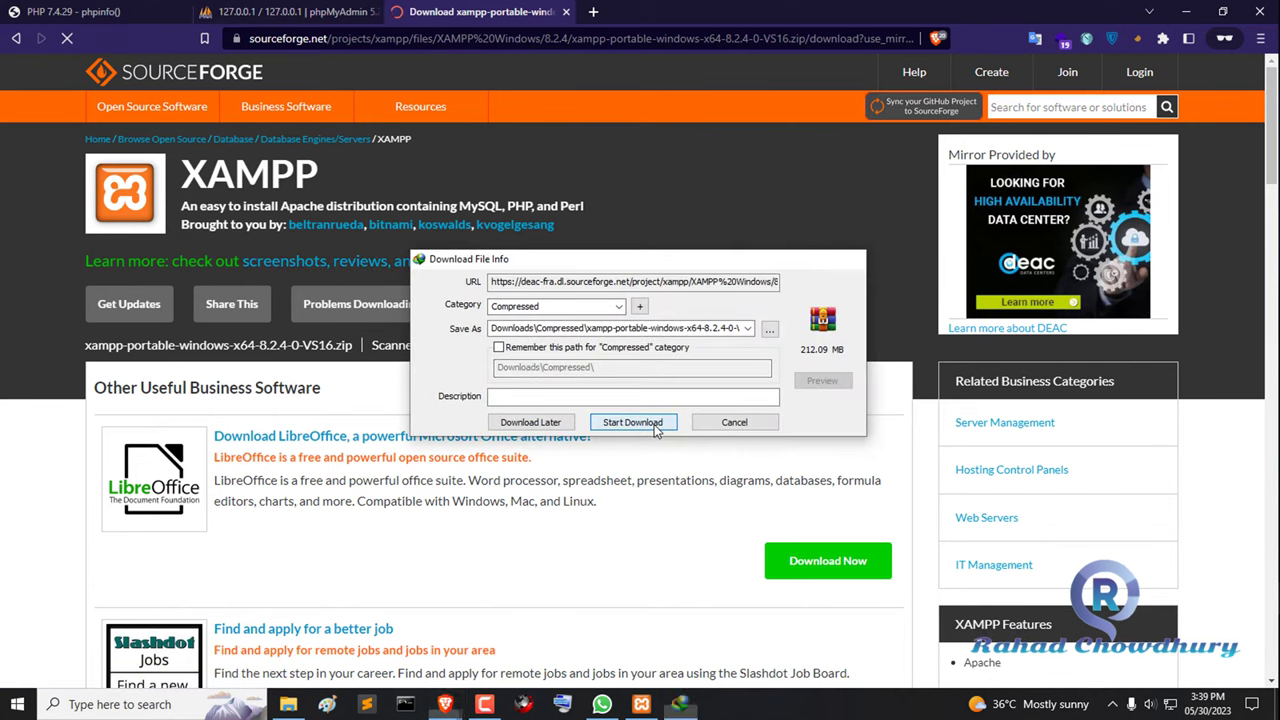
{"action": "left_click", "coordinate": [655, 424]}
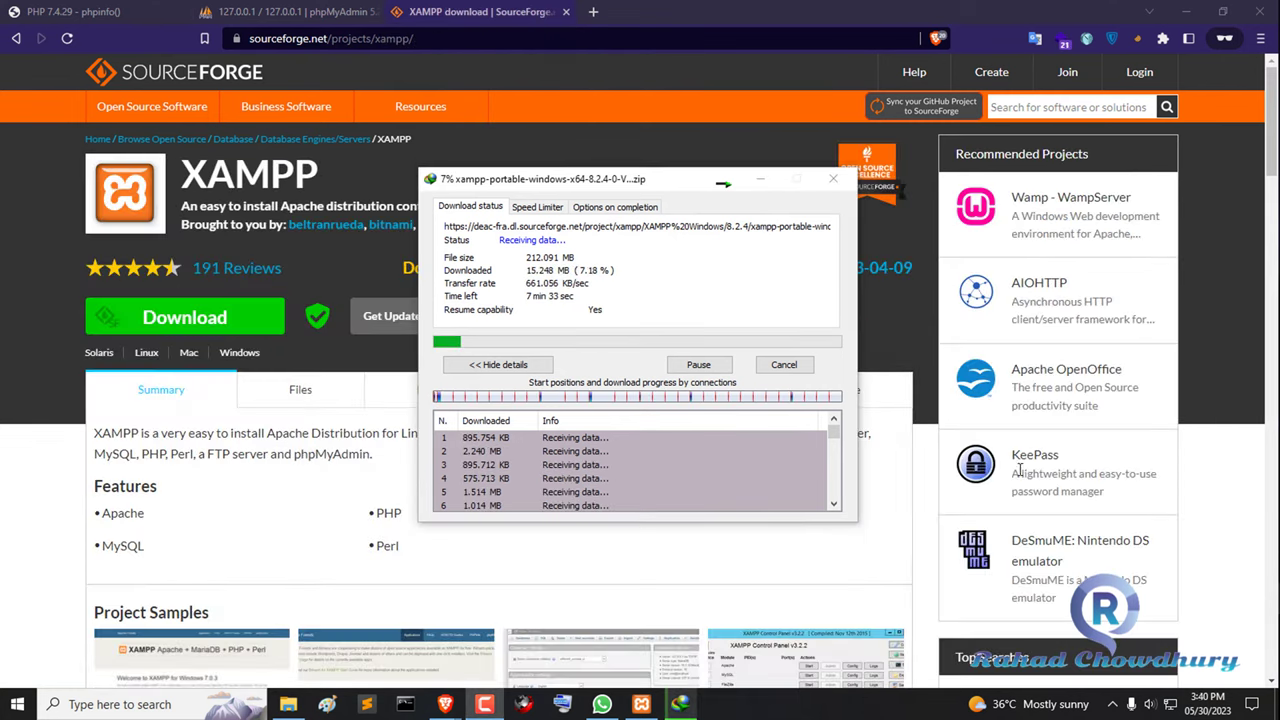
{"action": "left_click", "coordinate": [665, 260]}
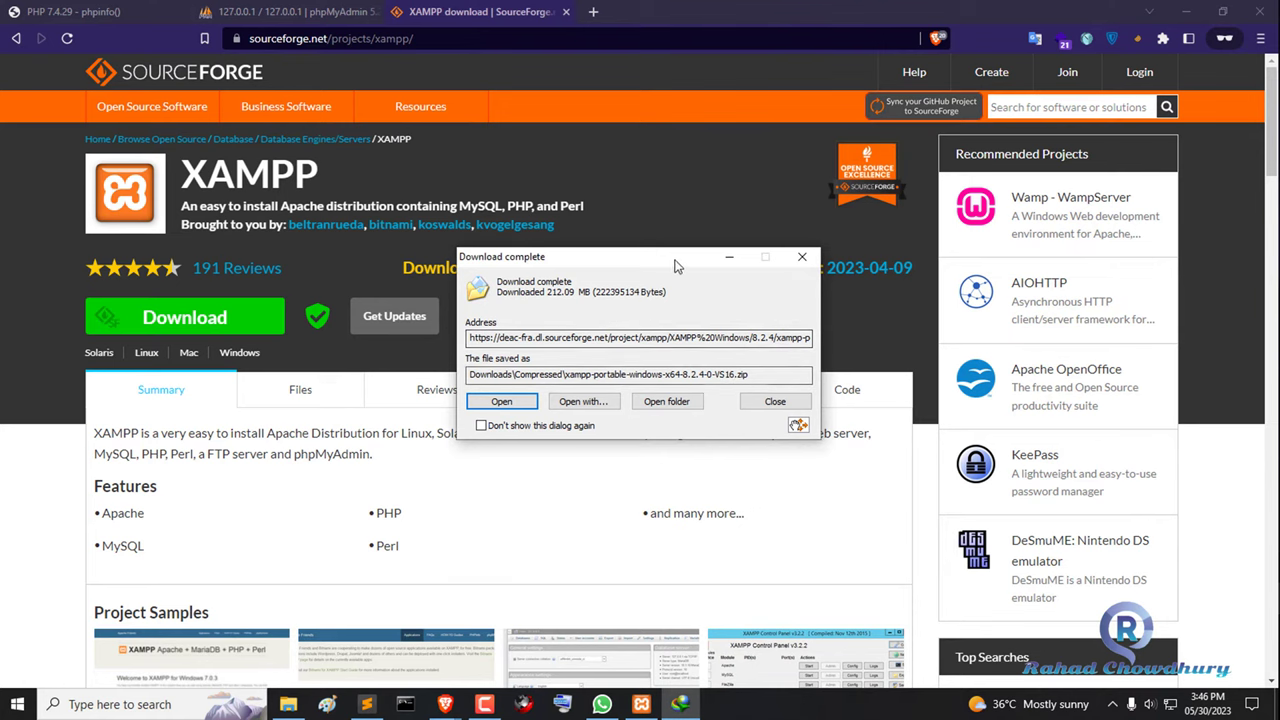
{"action": "left_click_drag", "start_coordinate": [673, 260], "coordinate": [653, 250]}
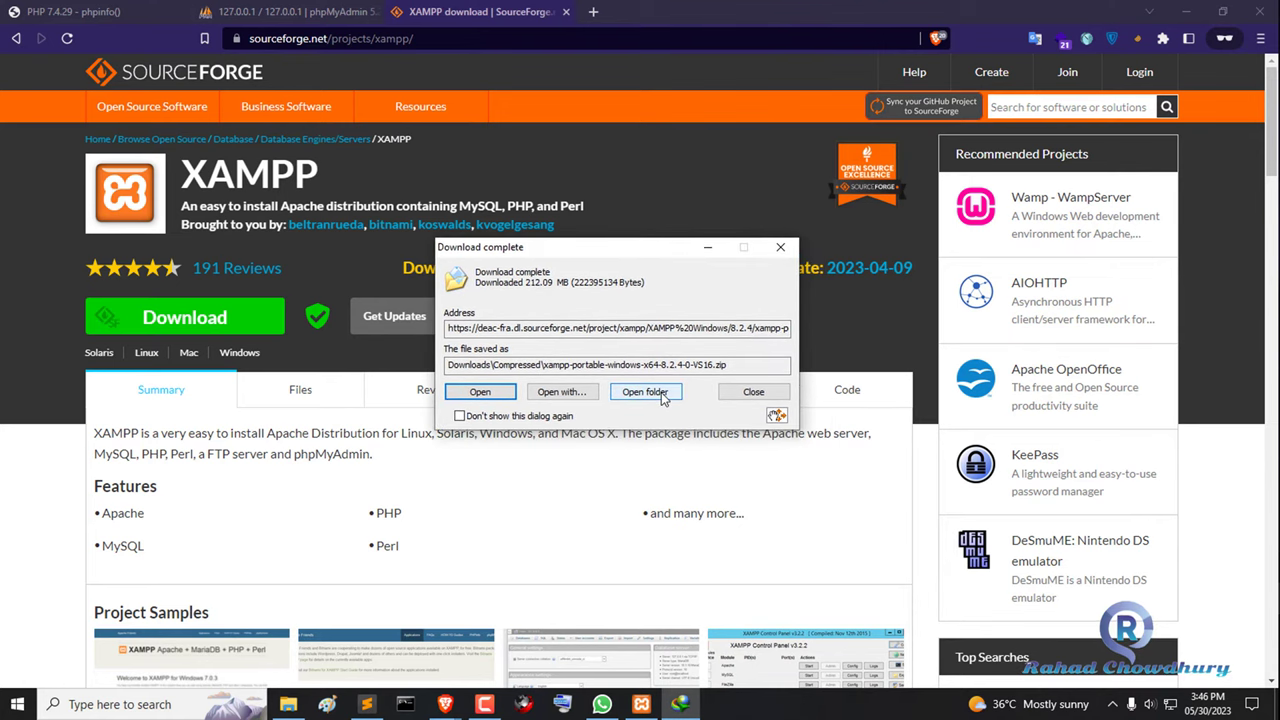
{"action": "left_click", "coordinate": [645, 392]}
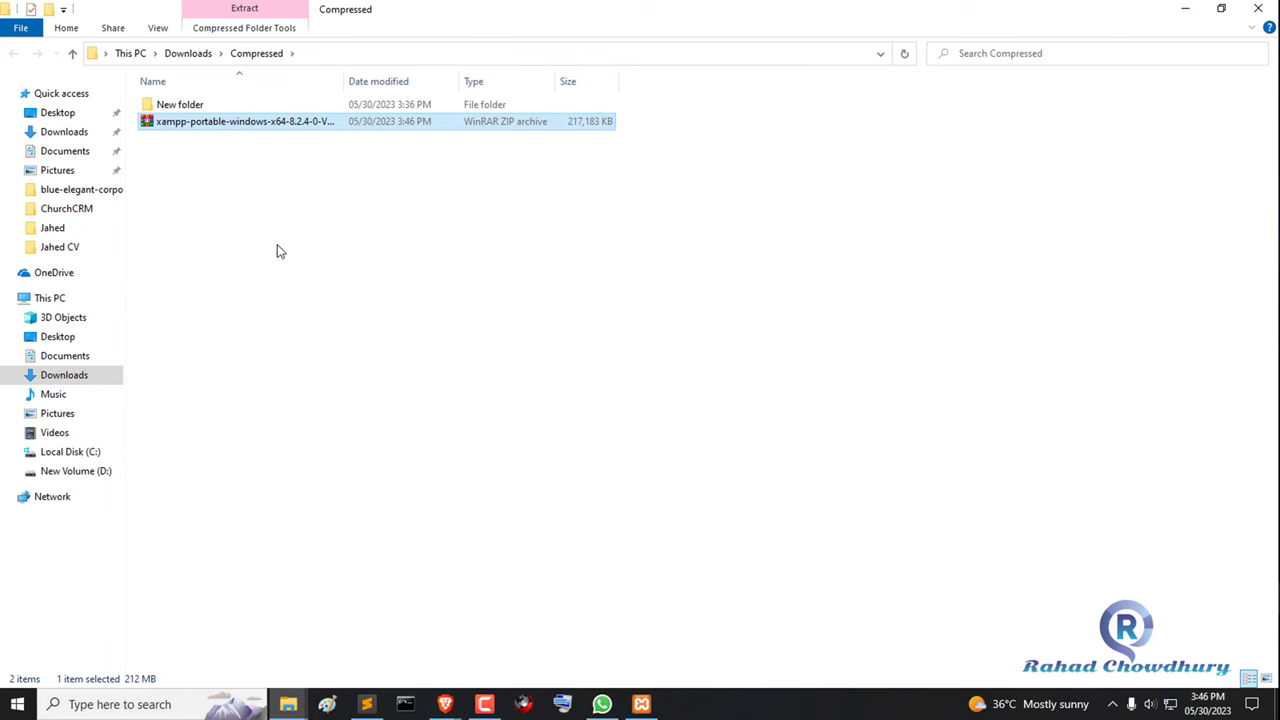
Extract the downloaded XAMPP 8.2.4 portable archive into its own folder inside Downloads\Compressed
{"action": "left_click", "coordinate": [349, 241]}
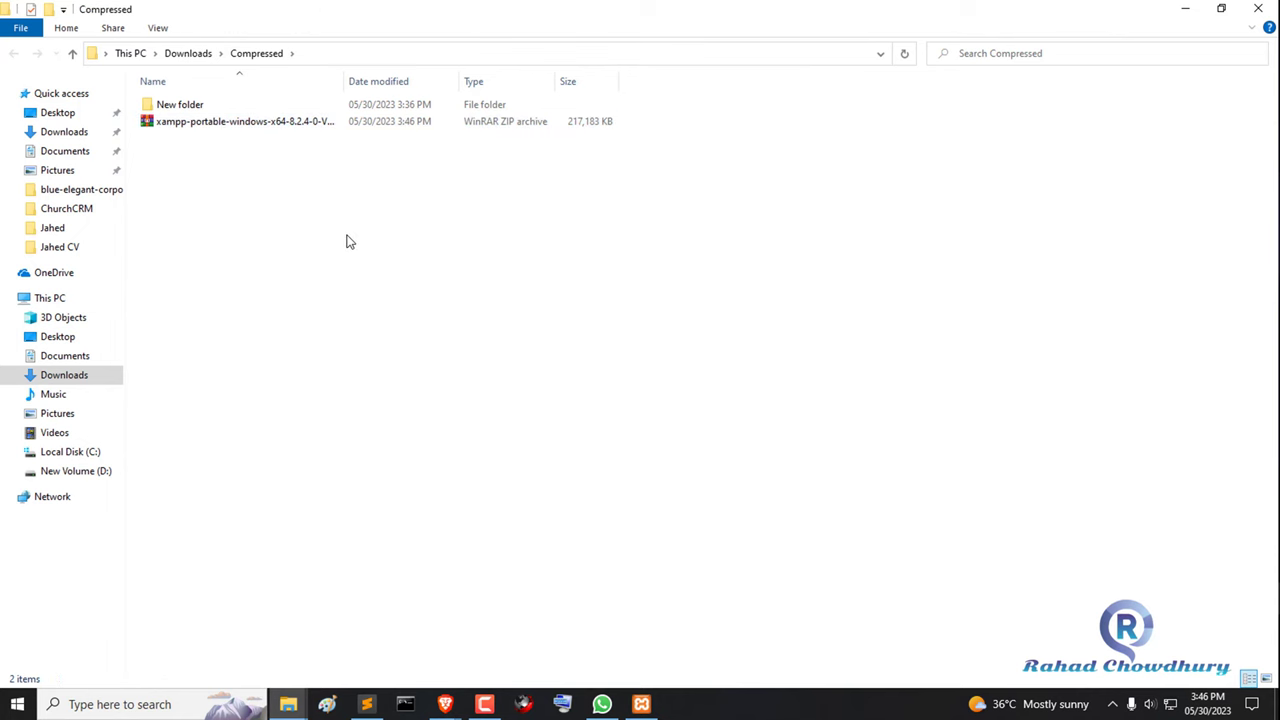
{"action": "left_click", "coordinate": [195, 123]}
{"action": "right_click", "coordinate": [195, 126]}
{"action": "left_click", "coordinate": [290, 195]}
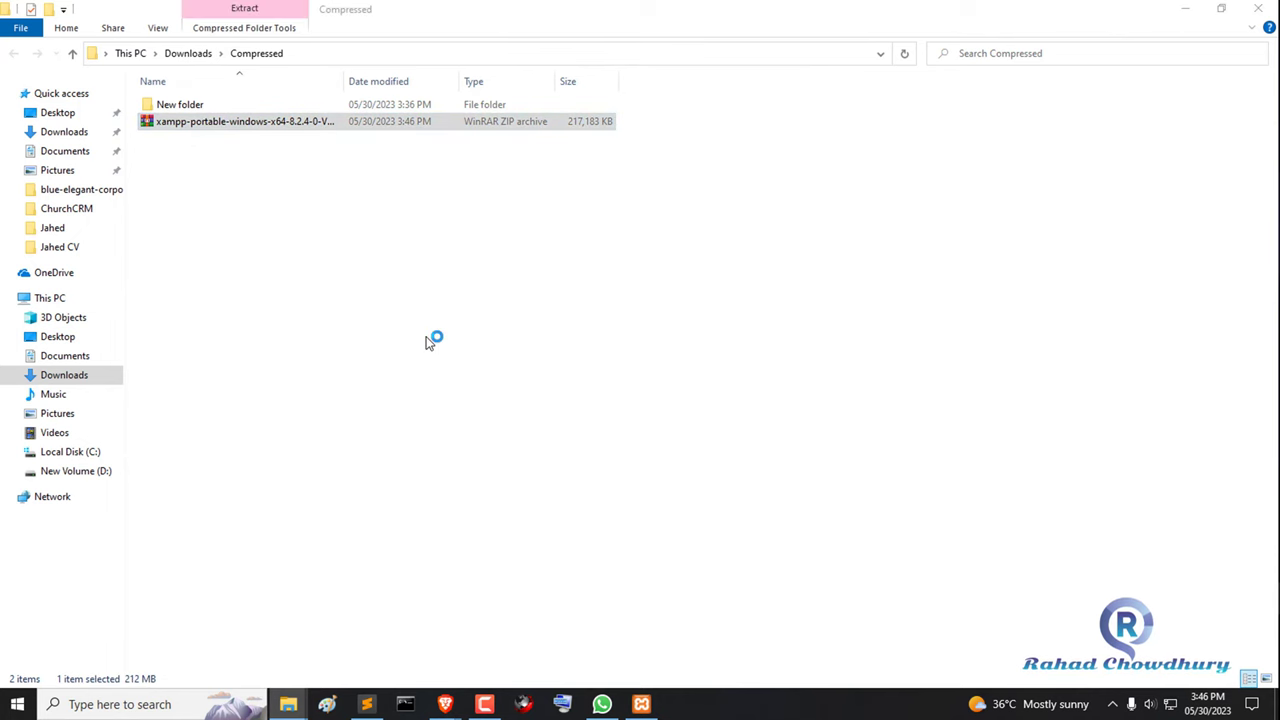
{"action": "left_click", "coordinate": [681, 535]}
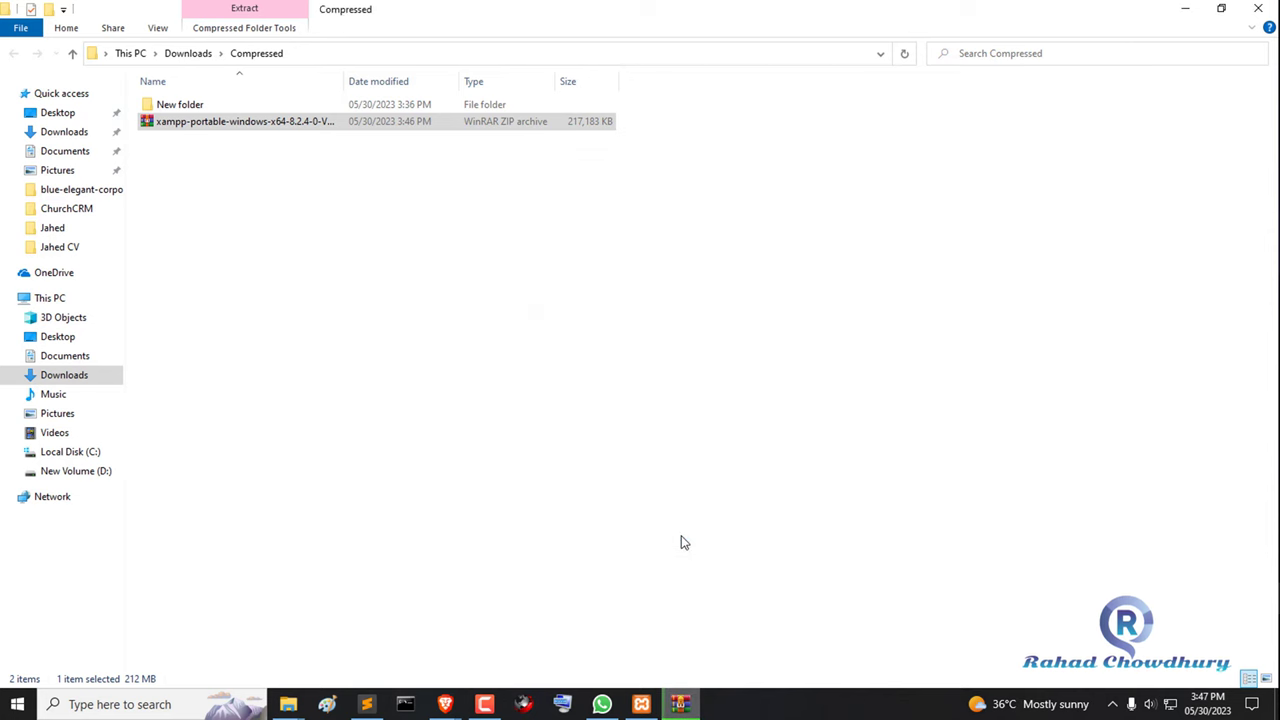
{"action": "left_click", "coordinate": [349, 294]}
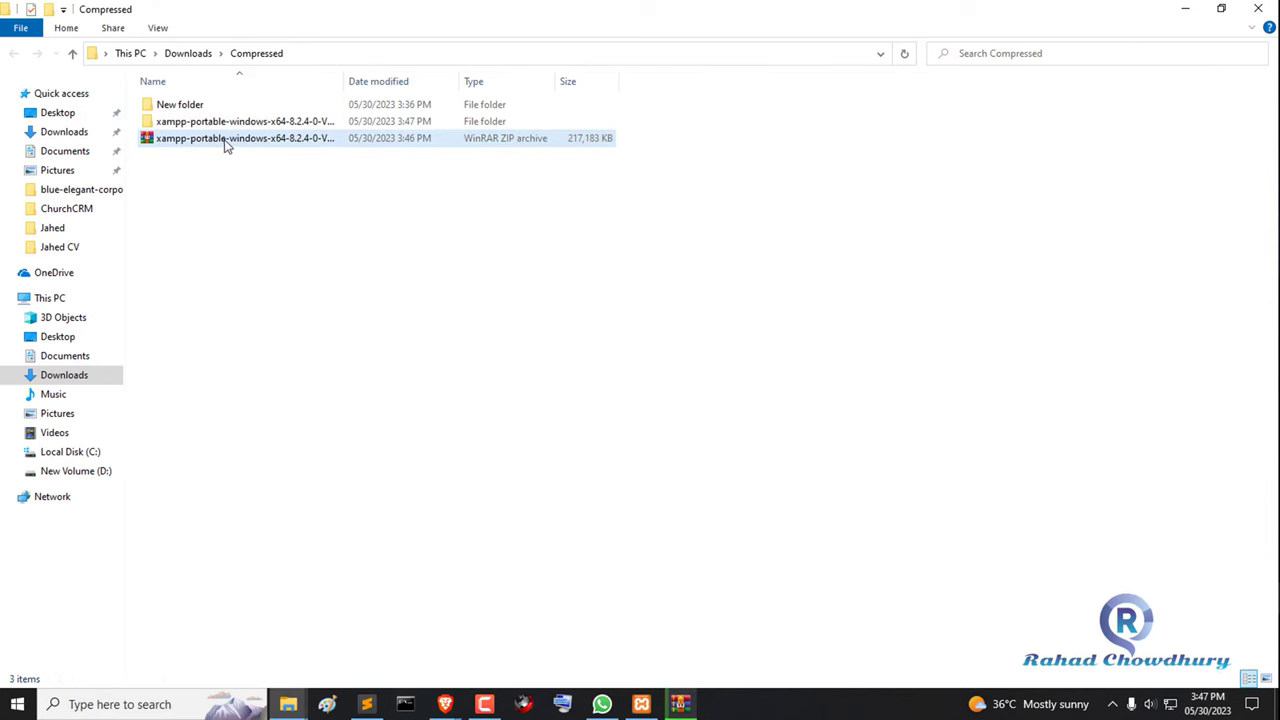
Open the xampp folder inside the extracted folder, and pause and resume the running extraction
{"action": "double_click", "coordinate": [222, 122]}
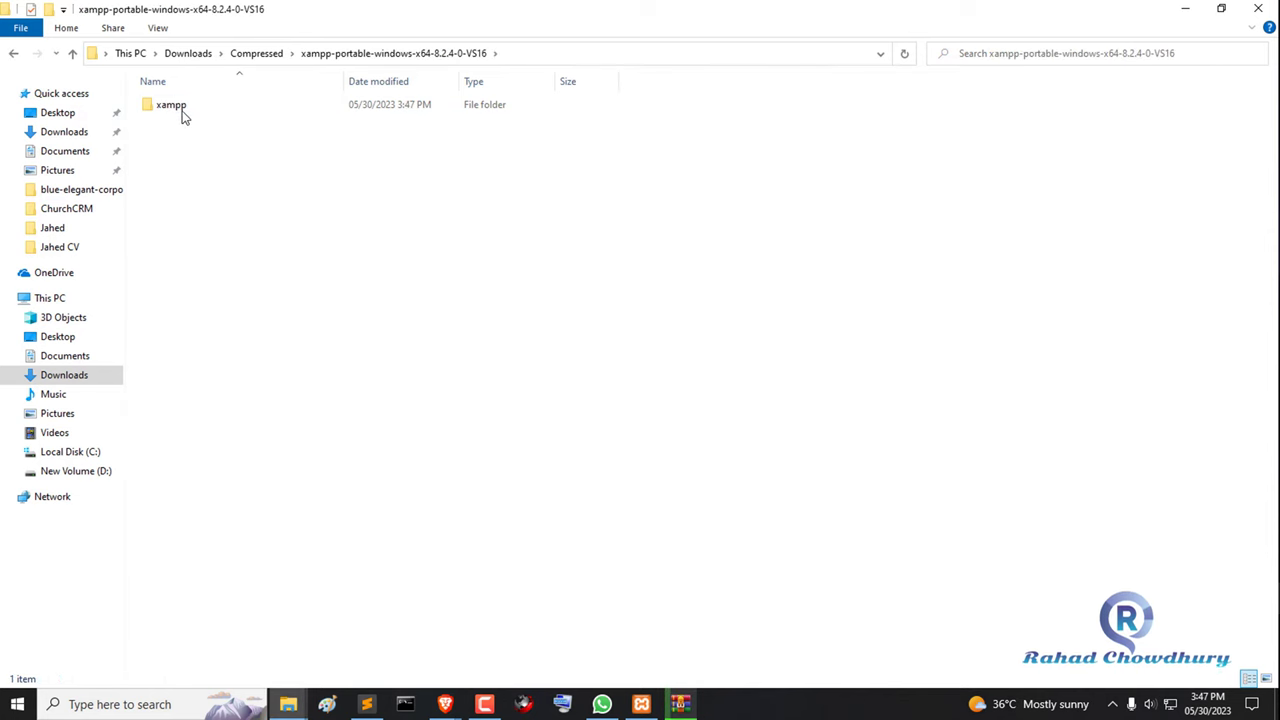
{"action": "left_click", "coordinate": [182, 110]}
{"action": "double_click", "coordinate": [182, 113]}
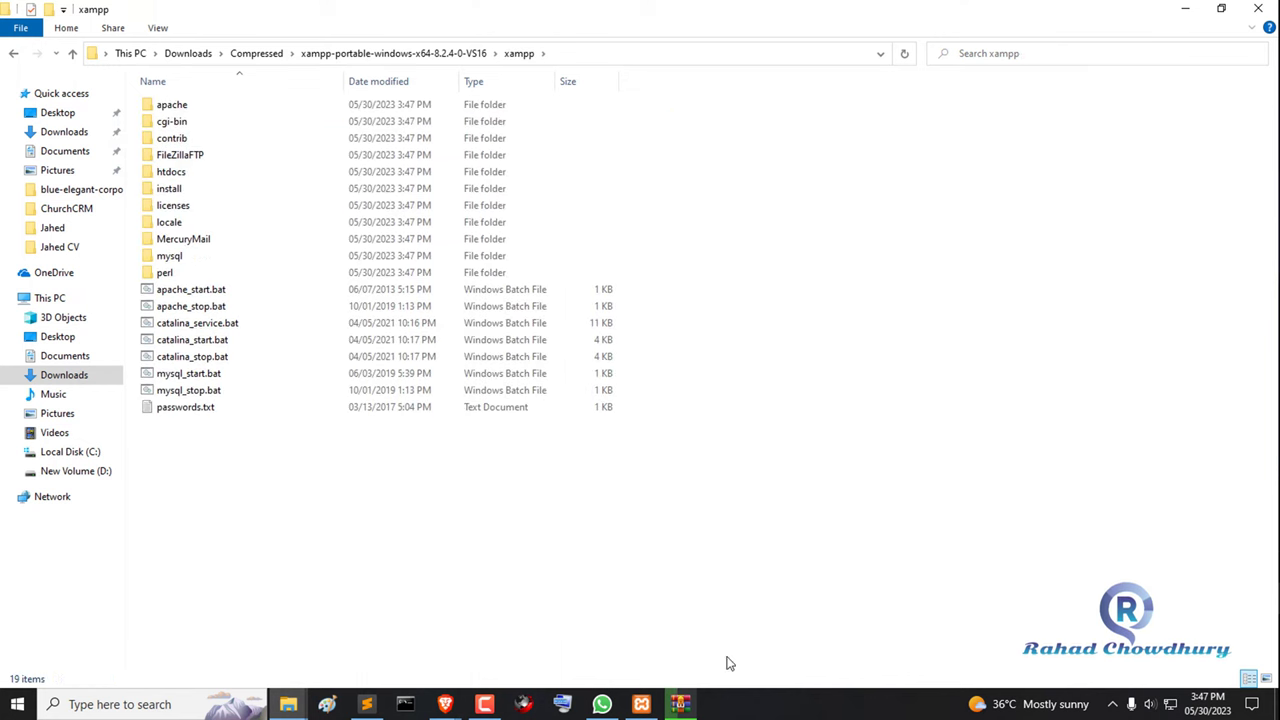
{"action": "left_click", "coordinate": [680, 705]}
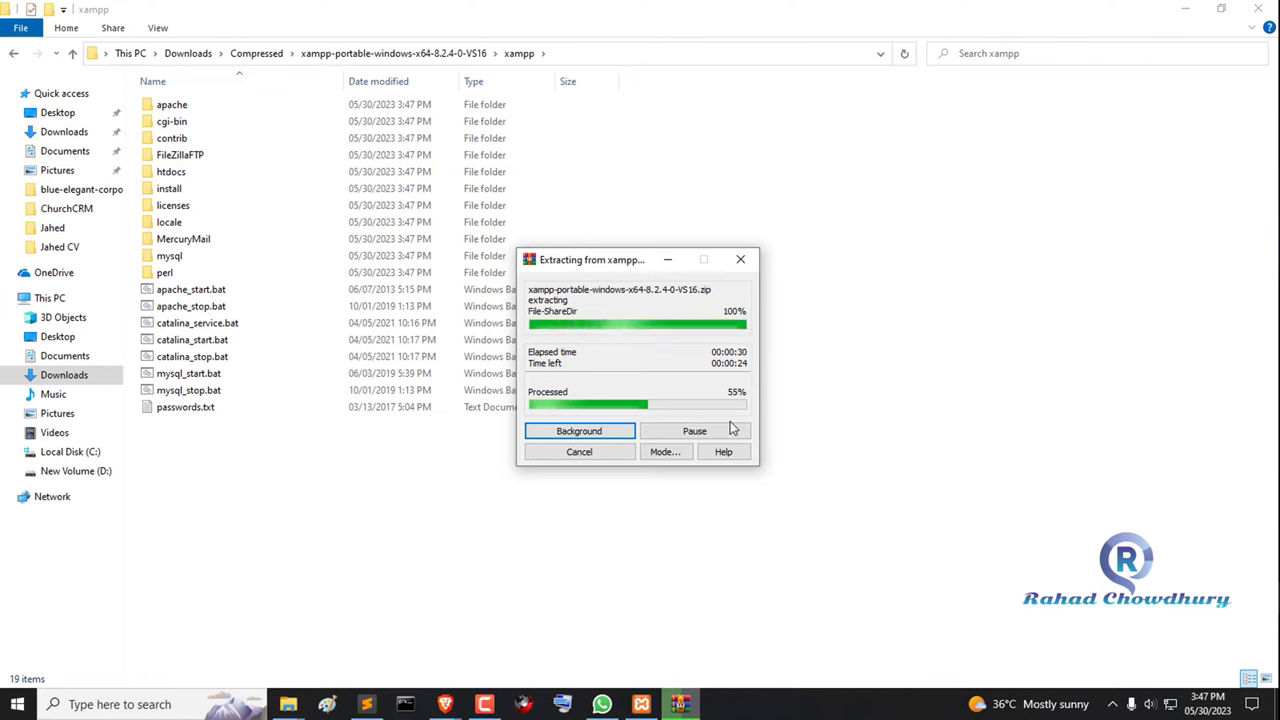
{"action": "left_click", "coordinate": [694, 431]}
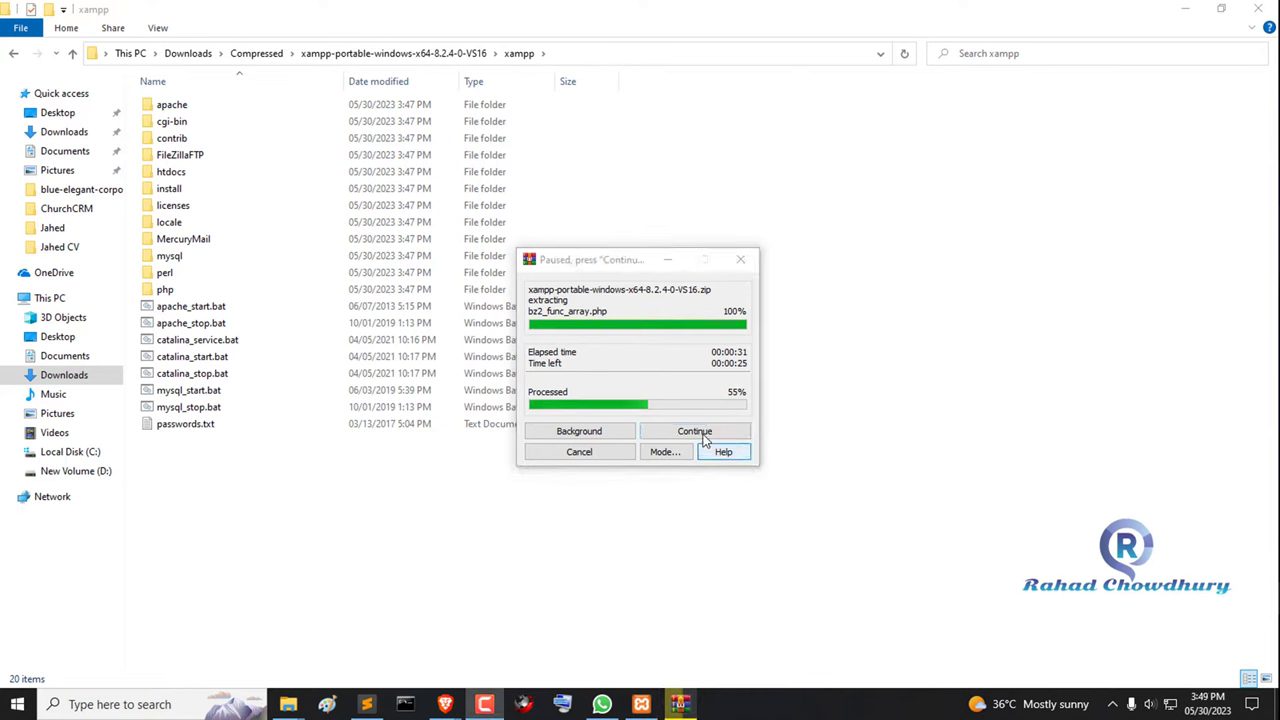
{"action": "left_click", "coordinate": [705, 440]}
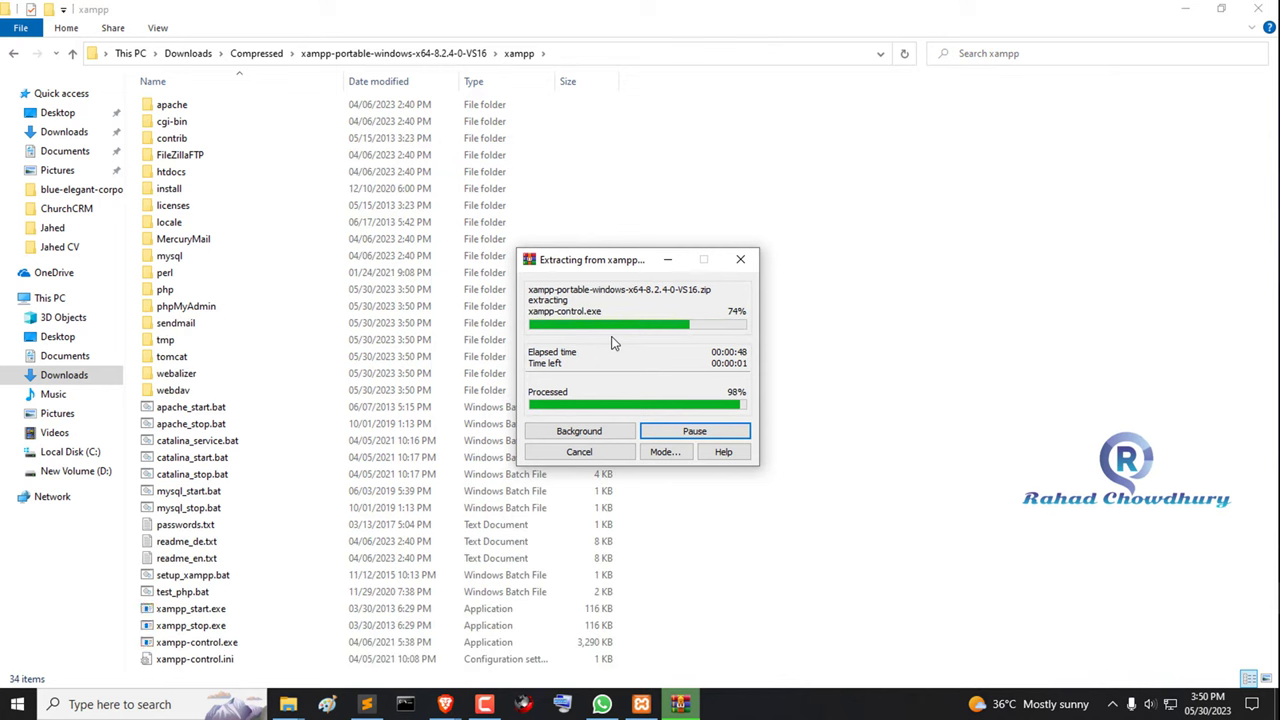
Refresh the extracted xampp folder's listing and open the installed xampp folder on Local Disk (C:)
{"action": "right_click", "coordinate": [873, 206]}
{"action": "left_click", "coordinate": [941, 278]}
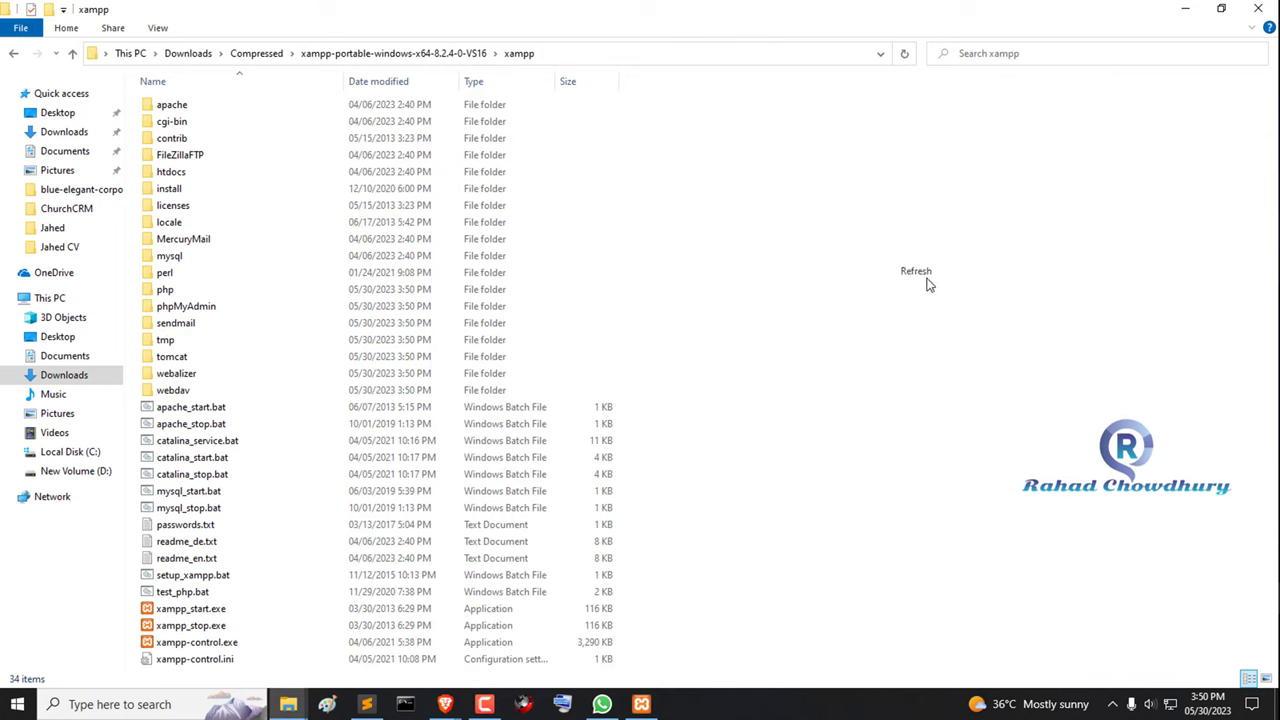
{"action": "left_click", "coordinate": [96, 455]}
{"action": "double_click", "coordinate": [211, 407]}
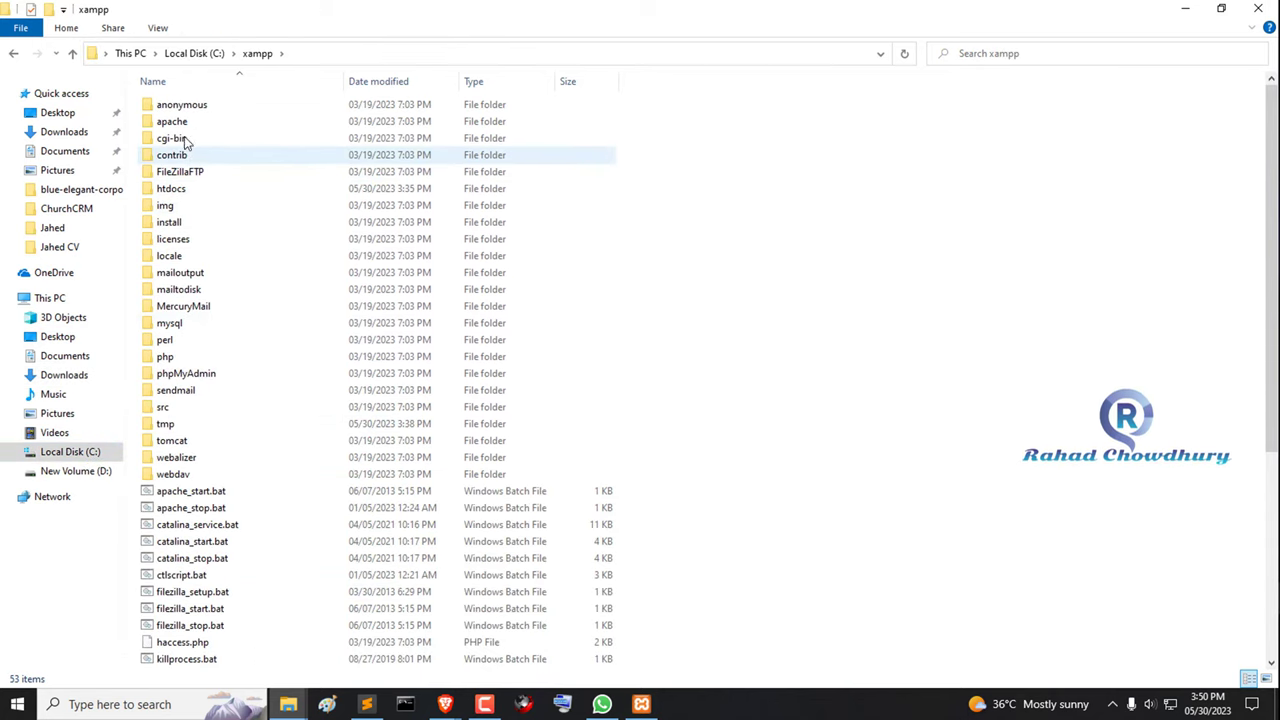
Try to rename the apache folder in C:\xampp to apache_old
{"action": "left_click", "coordinate": [194, 122]}
{"action": "left_click", "coordinate": [194, 122]}
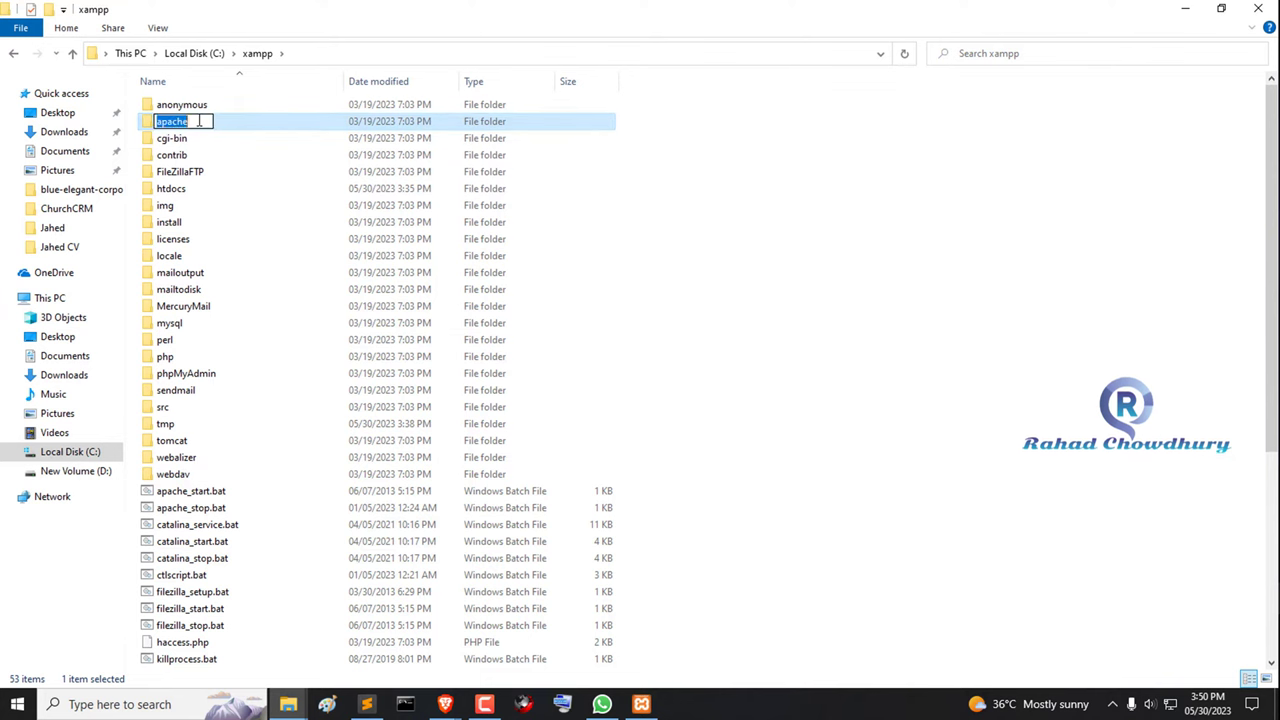
{"action": "left_click", "coordinate": [199, 121]}
{"action": "type", "text": "_"}
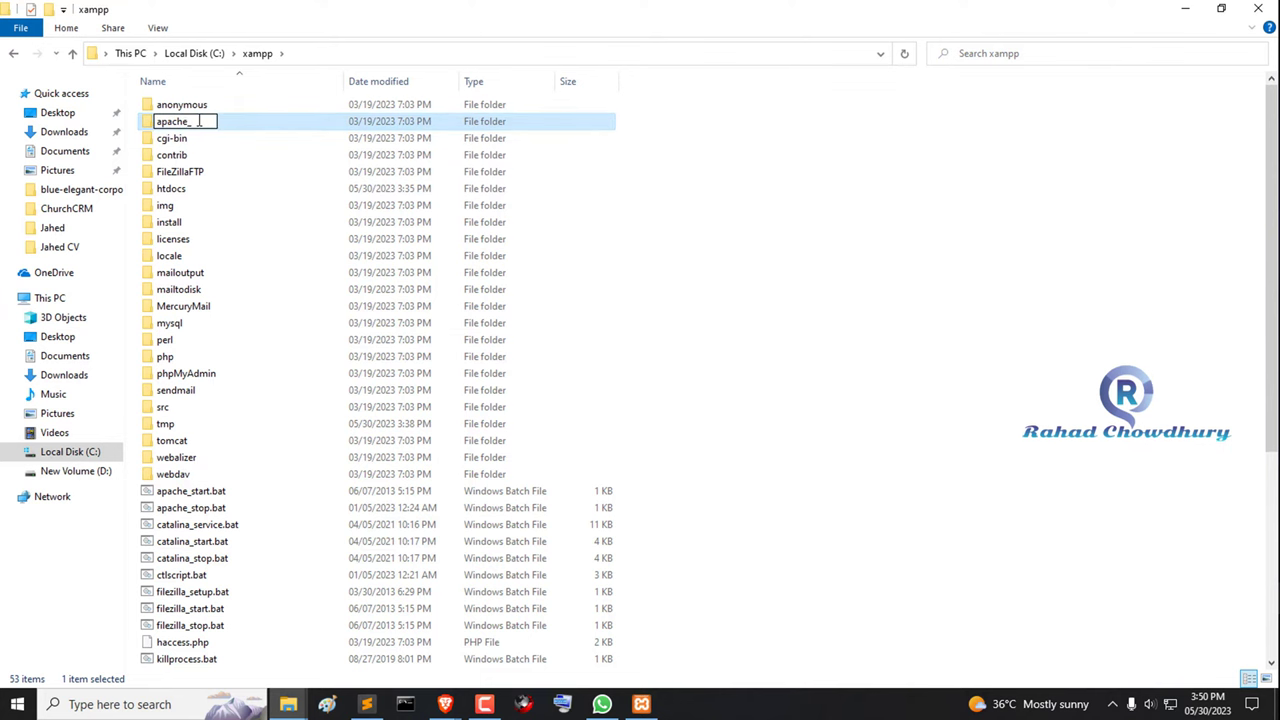
{"action": "type", "text": "old"}
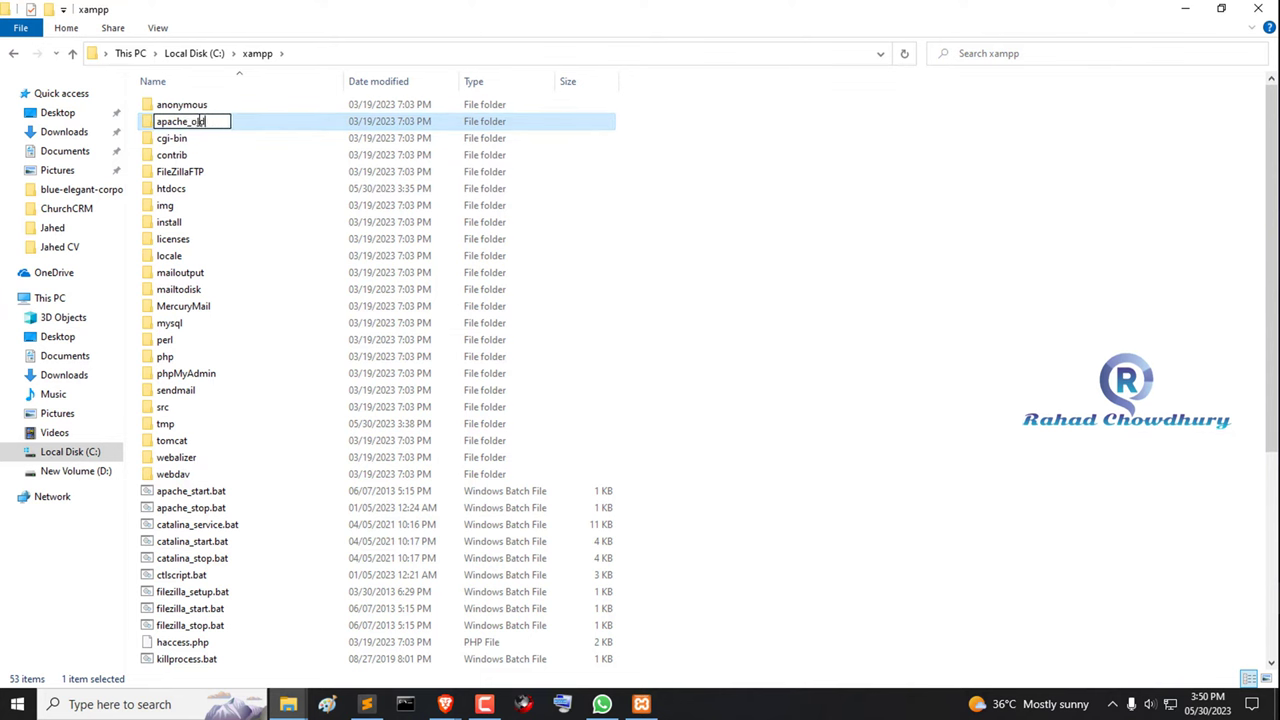
{"action": "left_click", "coordinate": [641, 704]}
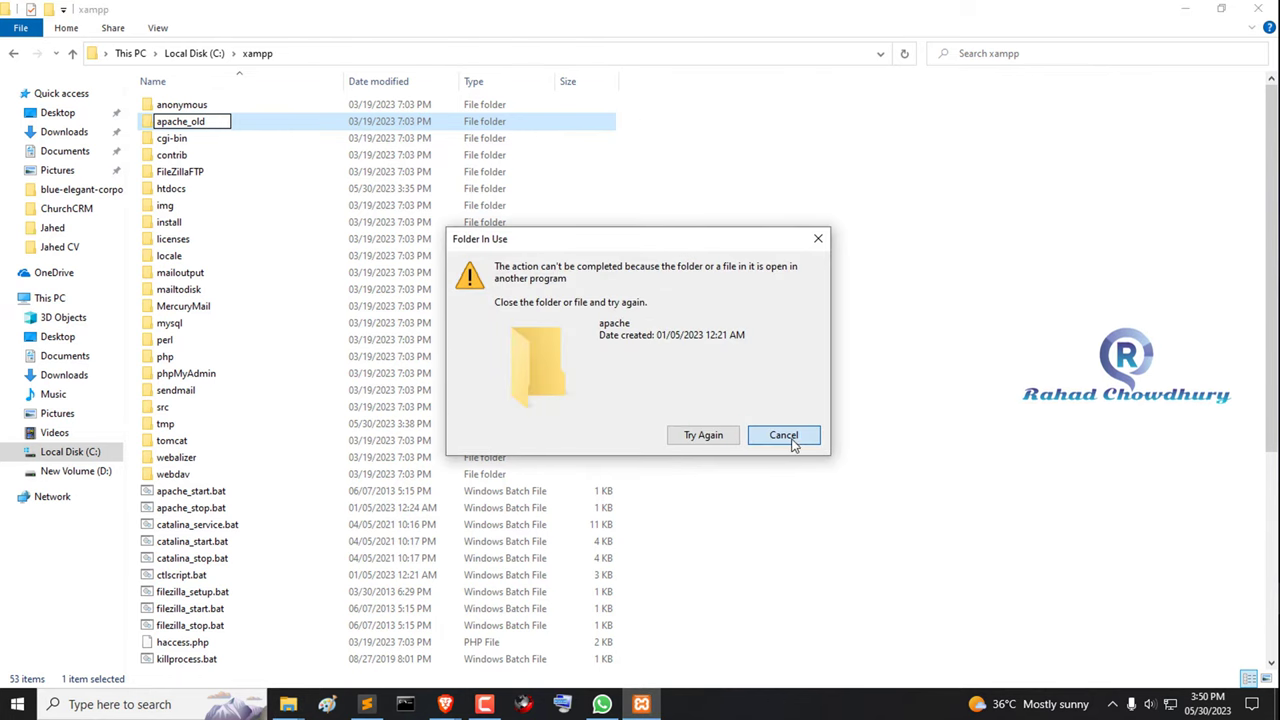
{"action": "left_click", "coordinate": [791, 443]}
Switch to the XAMPP Control Panel and stop the Apache and MySQL modules
{"action": "left_click", "coordinate": [660, 697]}
{"action": "left_click", "coordinate": [647, 116]}
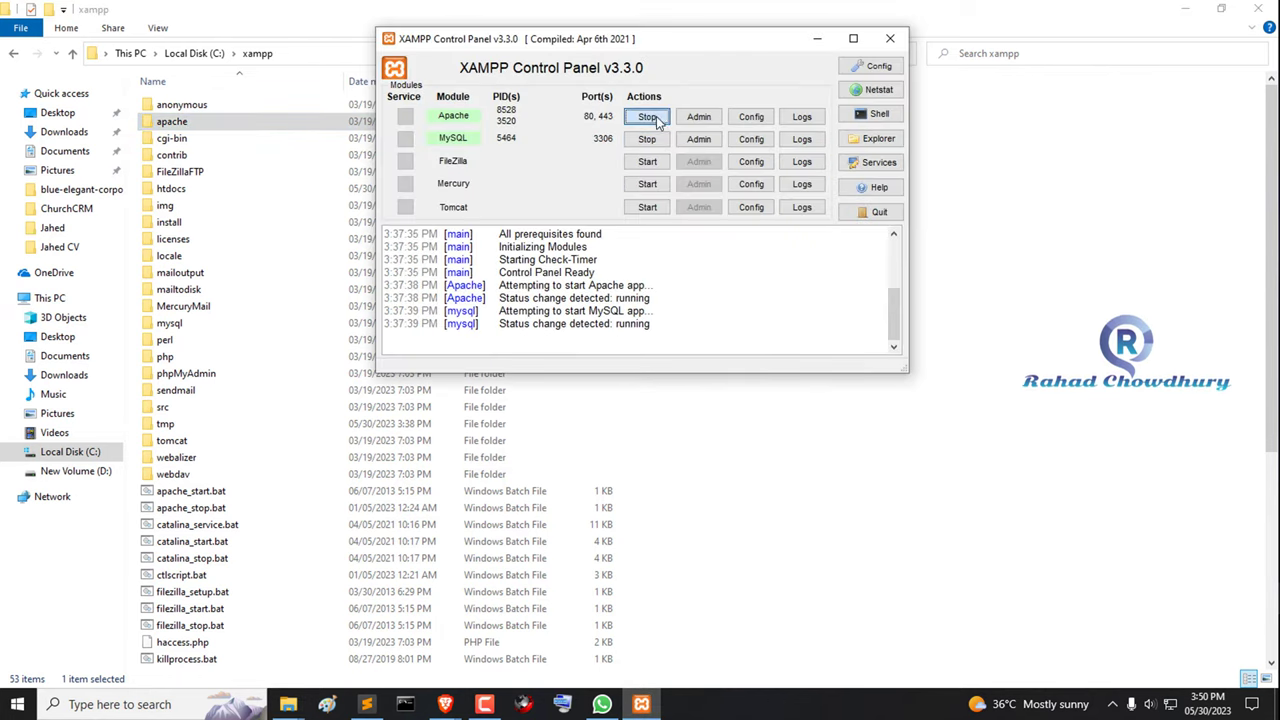
{"action": "left_click", "coordinate": [648, 139]}
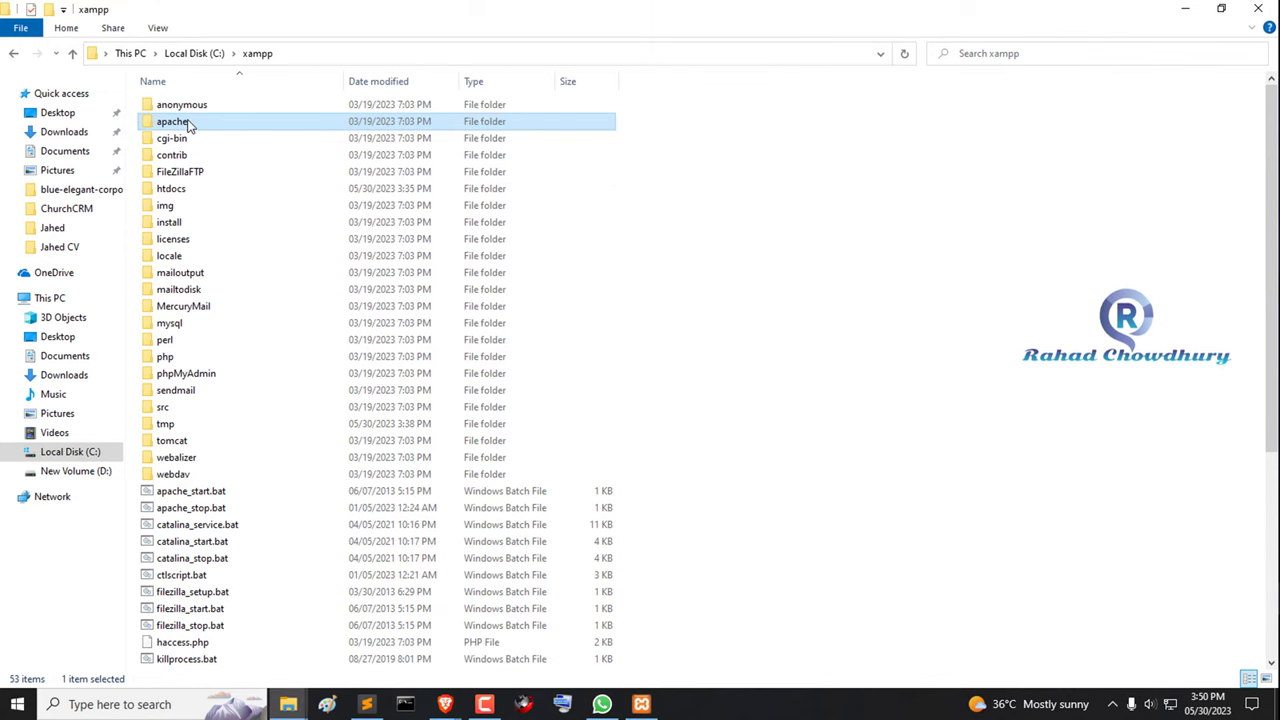
Rename the apache folder in C:\xampp to apache_old
{"action": "left_click", "coordinate": [188, 122]}
{"action": "type", "text": "_old"}
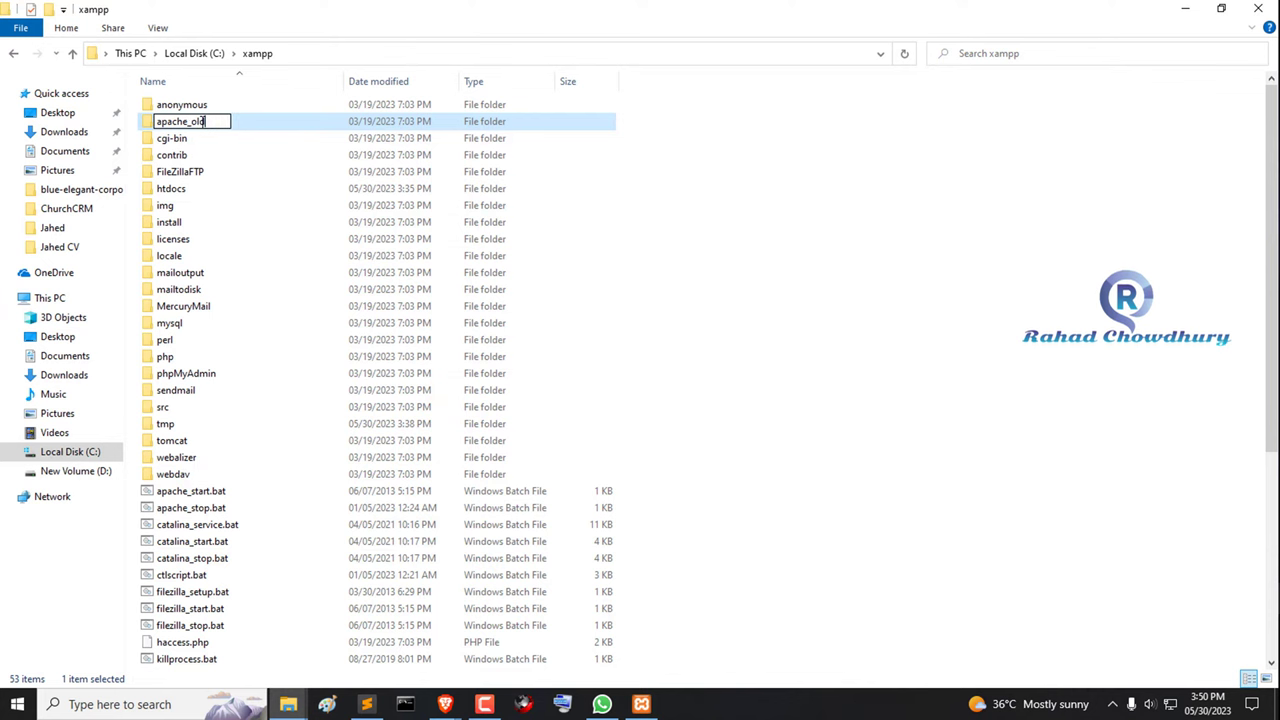
{"action": "key", "text": "Return"}
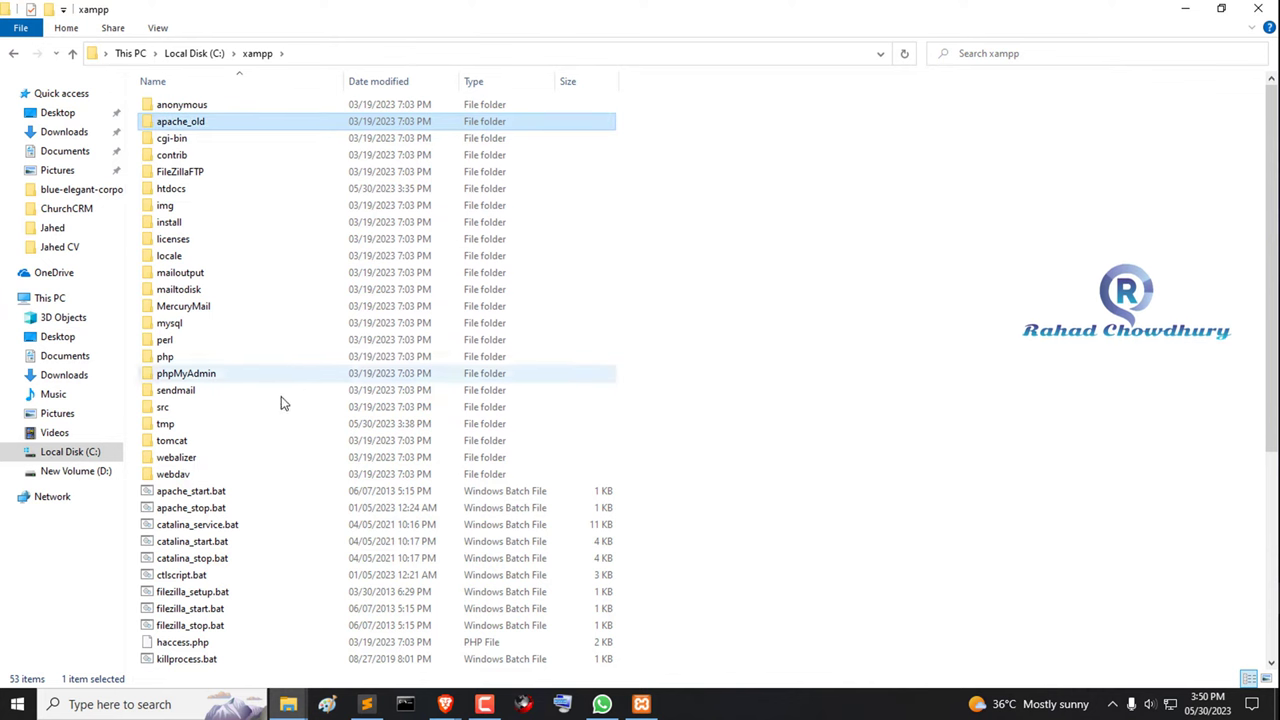
Rename the php folder in C:\xampp to php_old
{"action": "left_click", "coordinate": [188, 354]}
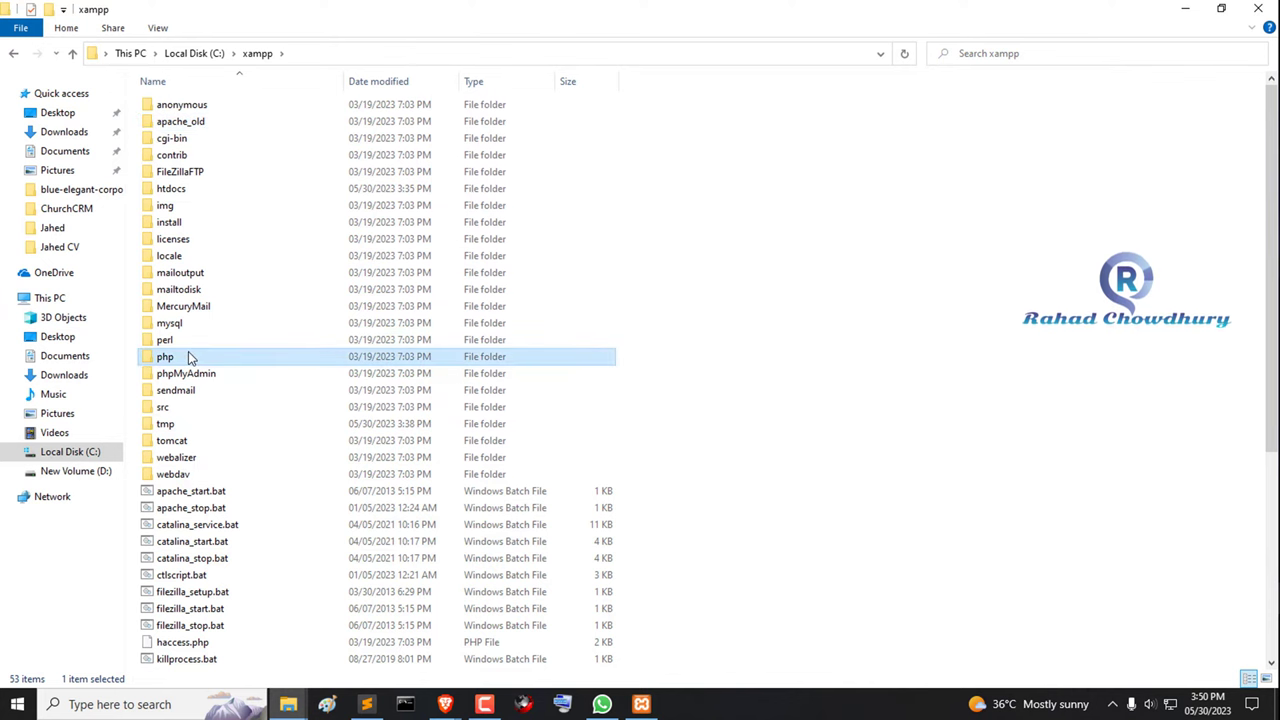
{"action": "left_click", "coordinate": [188, 354]}
{"action": "left_click", "coordinate": [190, 356]}
{"action": "type", "text": "_old"}
{"action": "key", "text": "Return"}
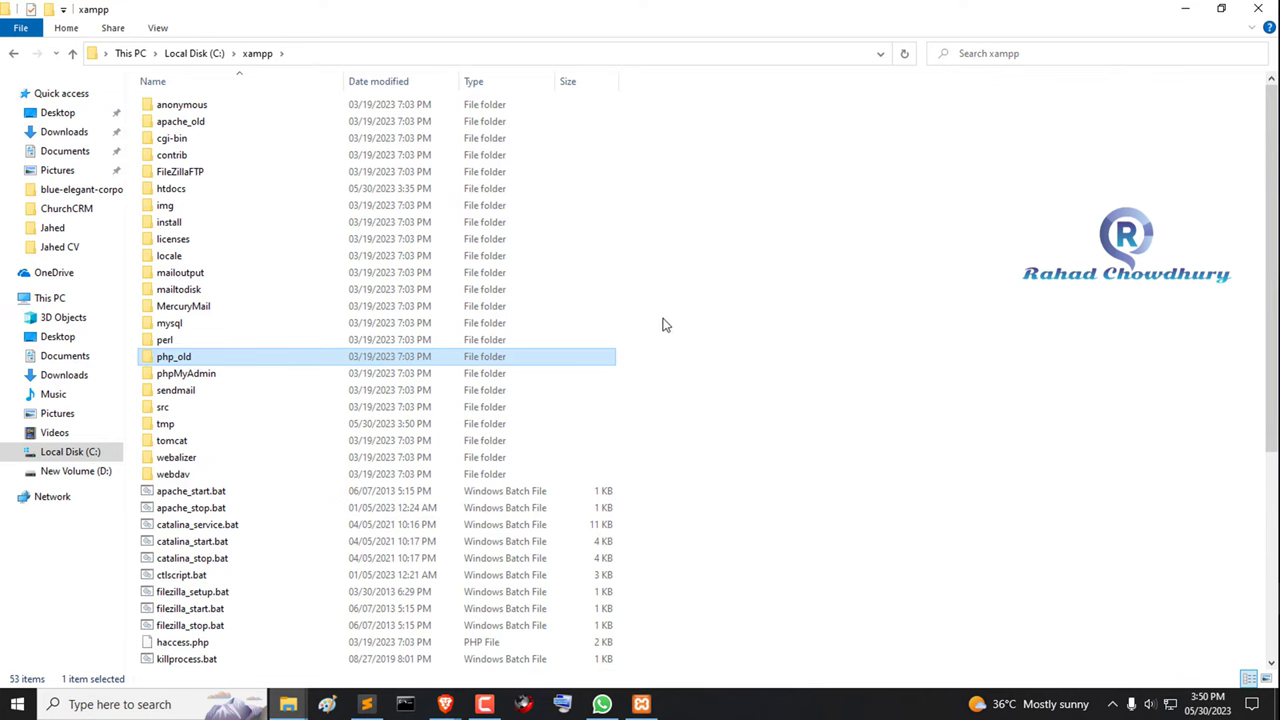
Copy the apache and php folders from the extracted XAMPP 8.2.4 xampp folder in Downloads\Compressed
{"action": "left_click", "coordinate": [77, 132]}
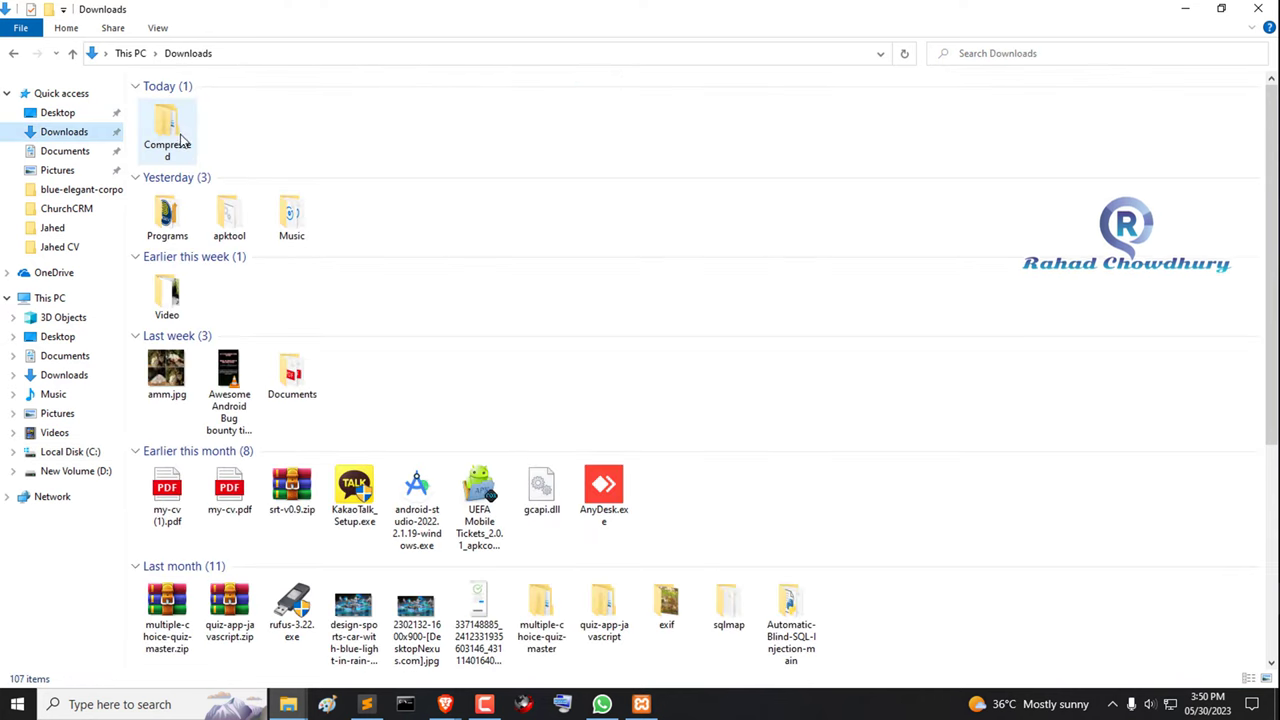
{"action": "double_click", "coordinate": [168, 132]}
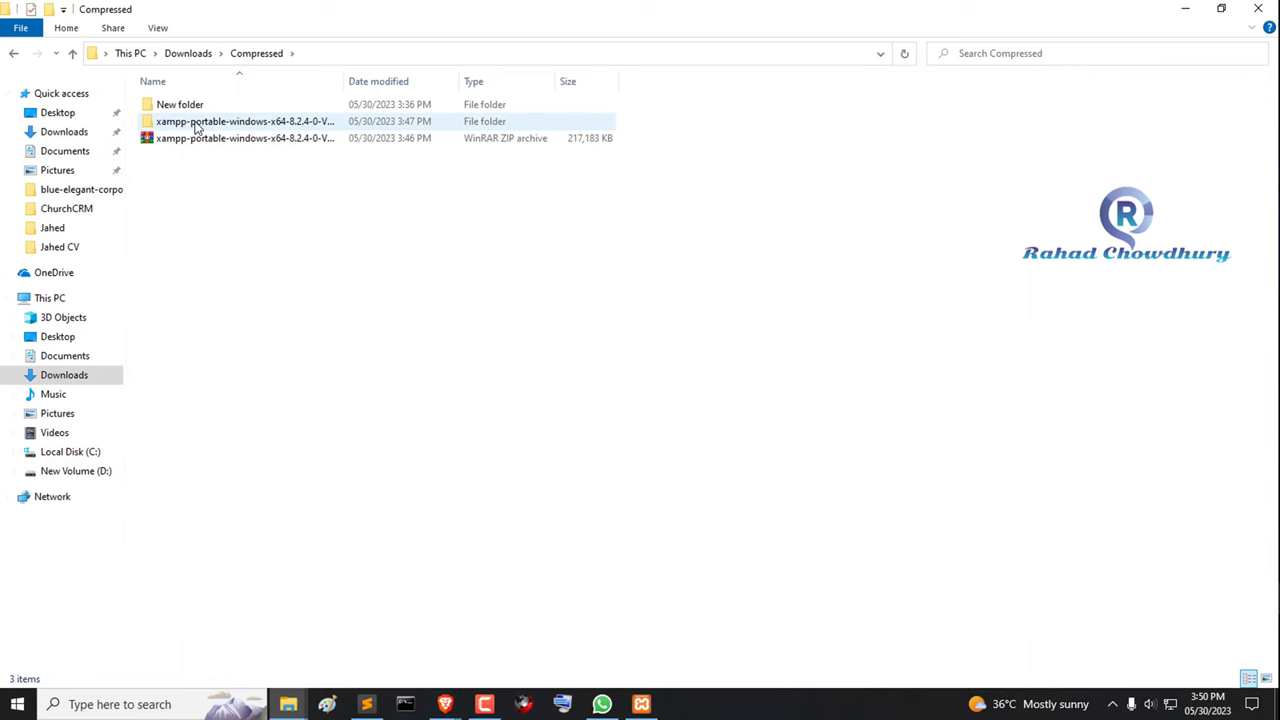
{"action": "double_click", "coordinate": [196, 122]}
{"action": "double_click", "coordinate": [174, 106]}
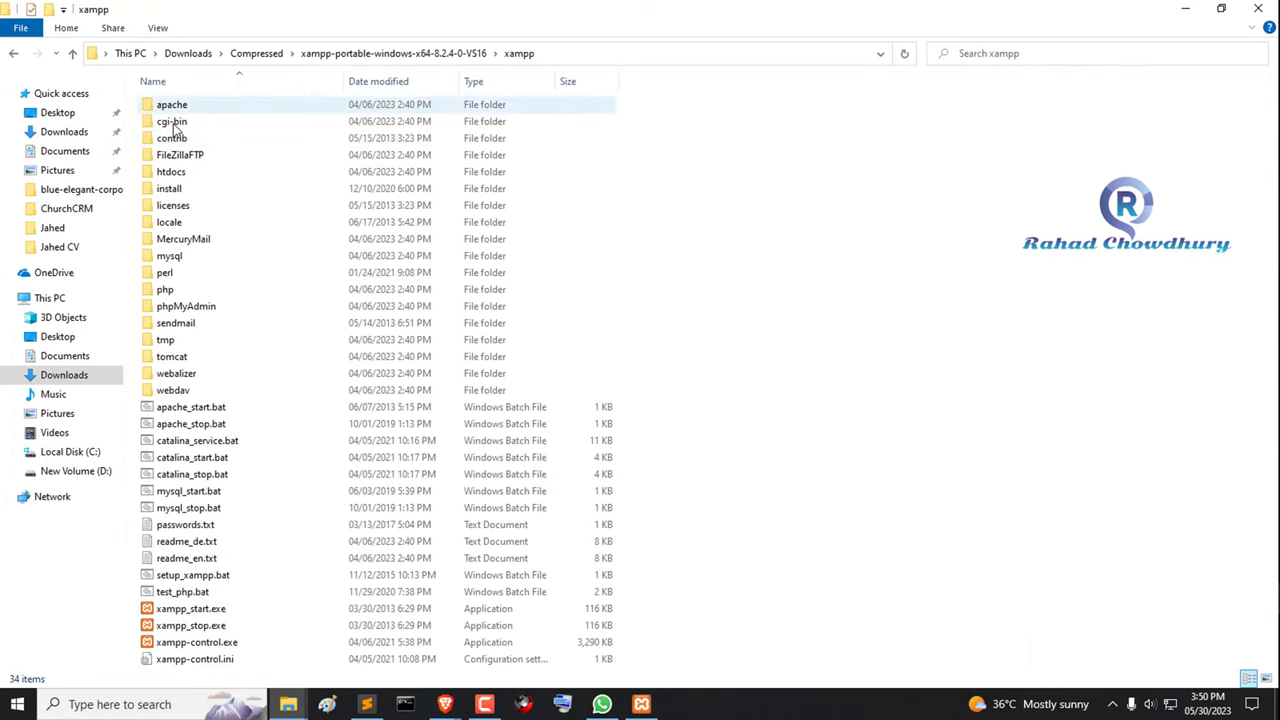
{"action": "left_click", "coordinate": [243, 295]}
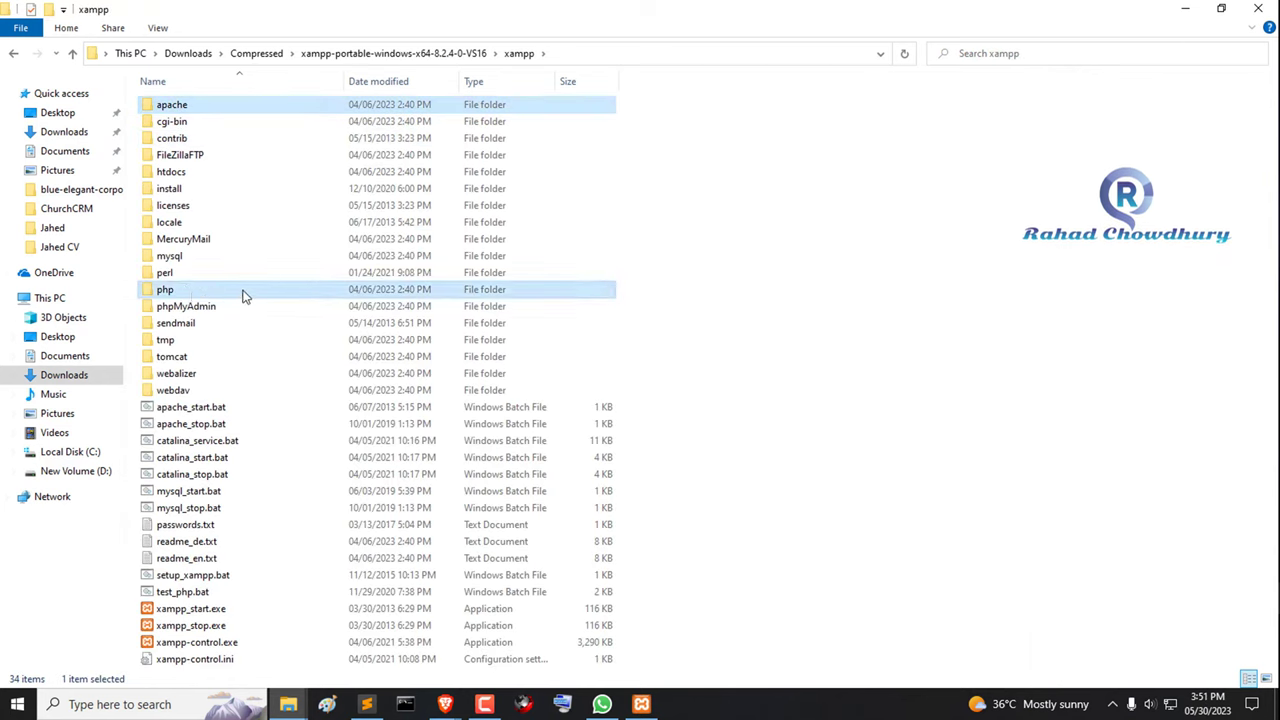
{"action": "right_click", "coordinate": [241, 288]}
{"action": "left_click", "coordinate": [300, 566]}
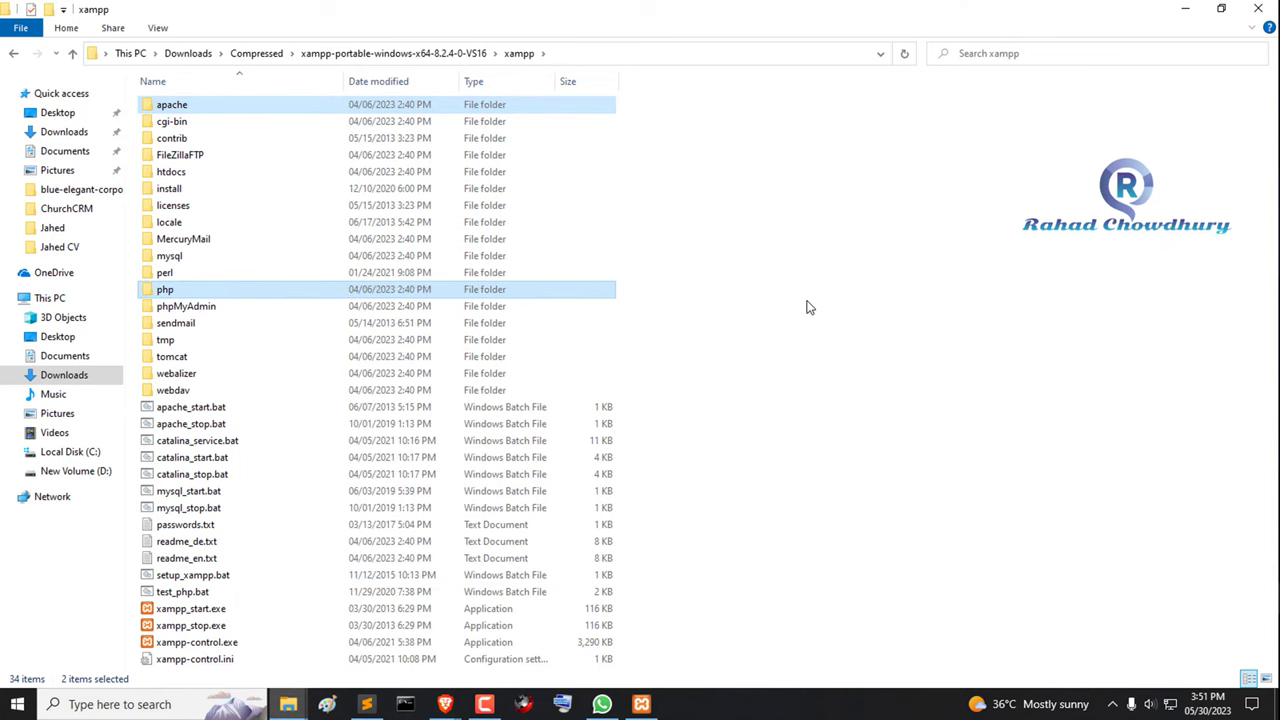
{"action": "left_click", "coordinate": [805, 305]}
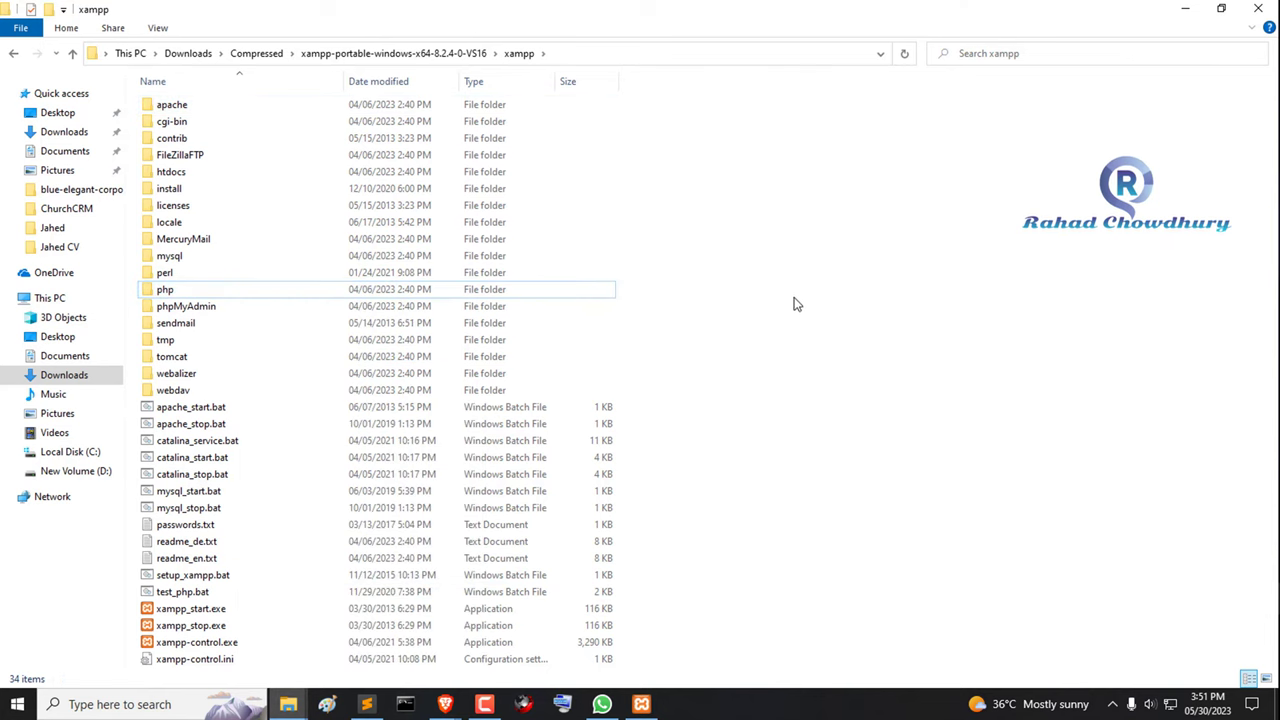
Paste the copied apache and php folders into C:\xampp and refresh the folder view
{"action": "left_click", "coordinate": [90, 453]}
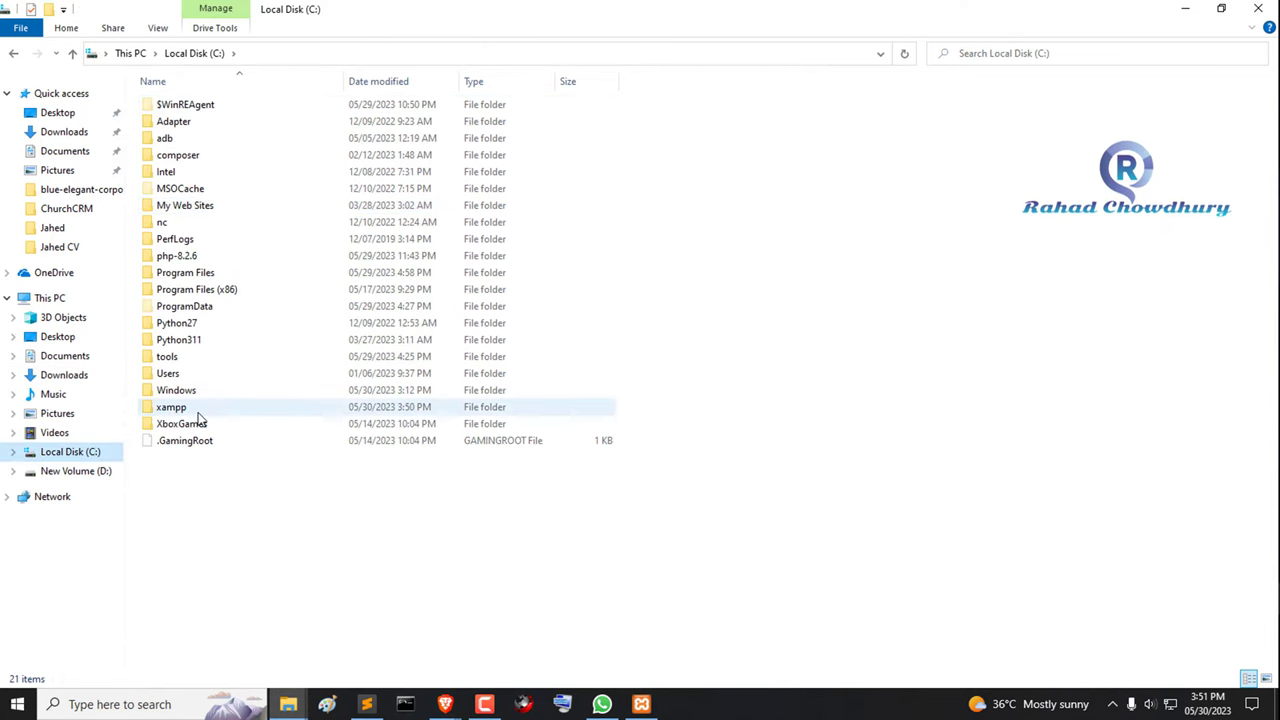
{"action": "double_click", "coordinate": [198, 410]}
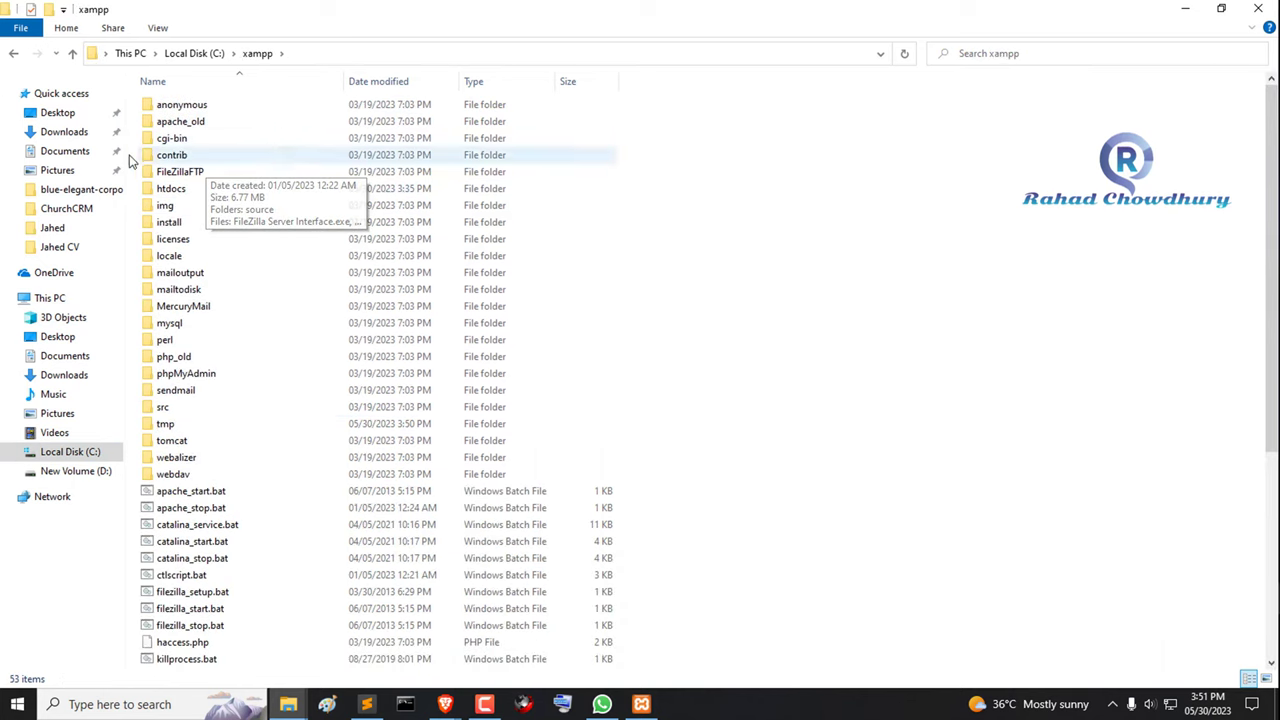
{"action": "left_click", "coordinate": [197, 358]}
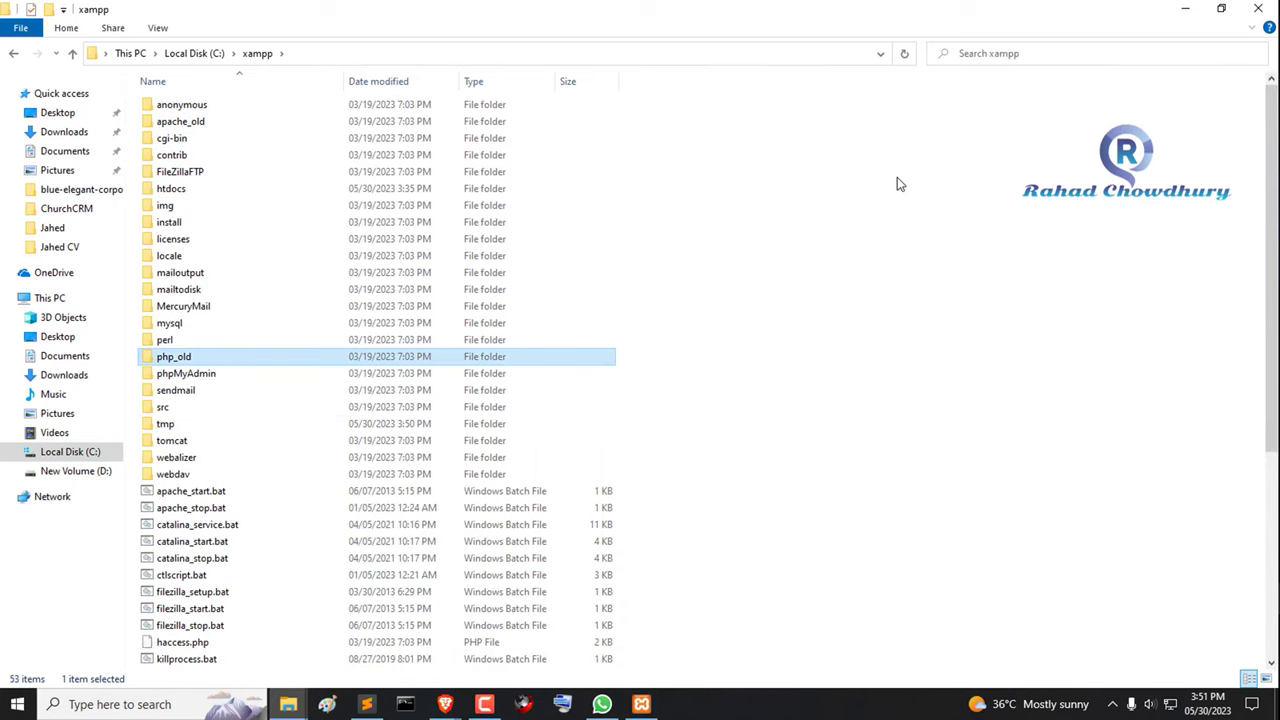
{"action": "right_click", "coordinate": [880, 124]}
{"action": "left_click", "coordinate": [912, 235]}
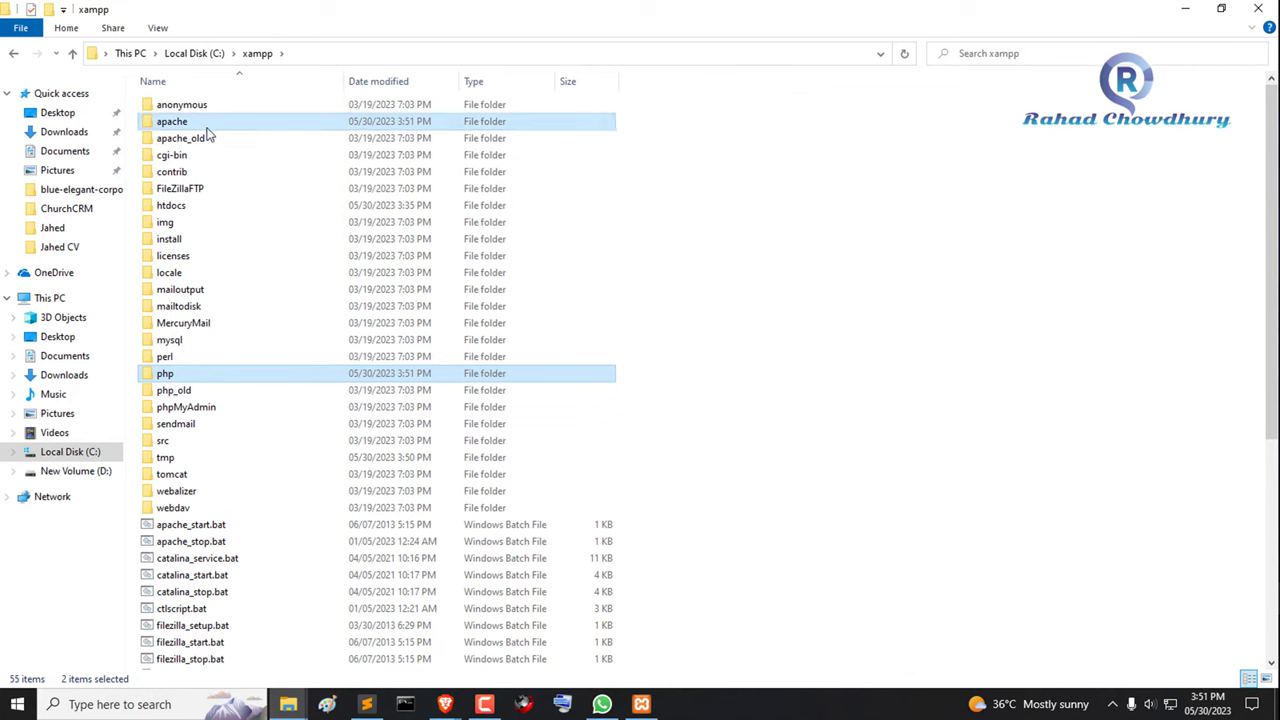
{"action": "left_click", "coordinate": [869, 267]}
{"action": "right_click", "coordinate": [869, 267]}
{"action": "left_click", "coordinate": [860, 257]}
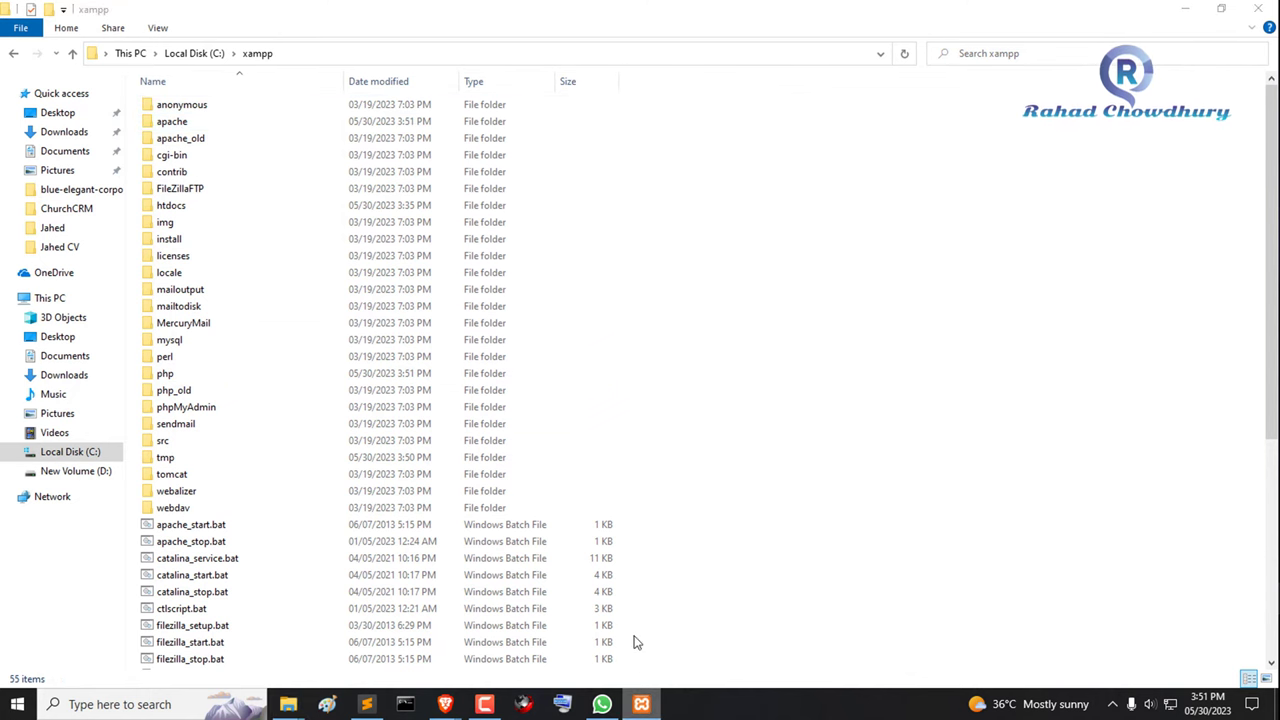
Switch to the XAMPP Control Panel, start the Apache and MySQL modules, and return to the xampp folder window
{"action": "left_click", "coordinate": [641, 704]}
{"action": "left_click", "coordinate": [647, 117]}
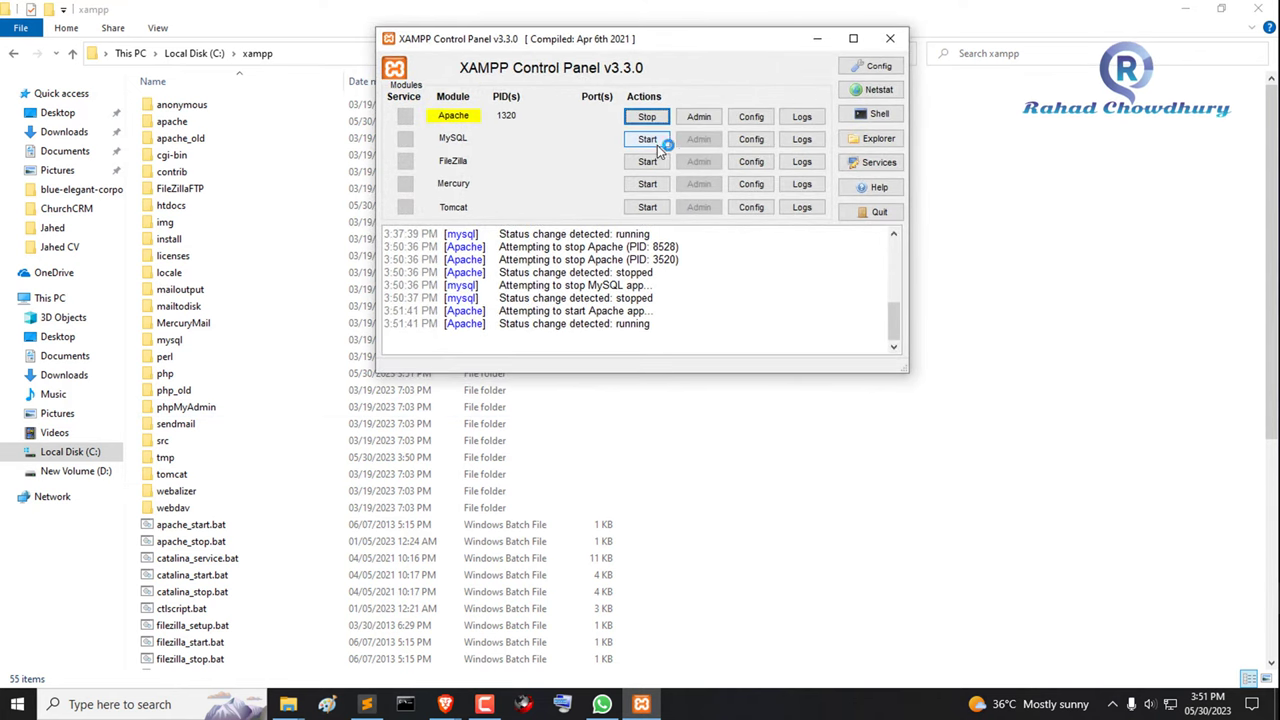
{"action": "left_click", "coordinate": [652, 140]}
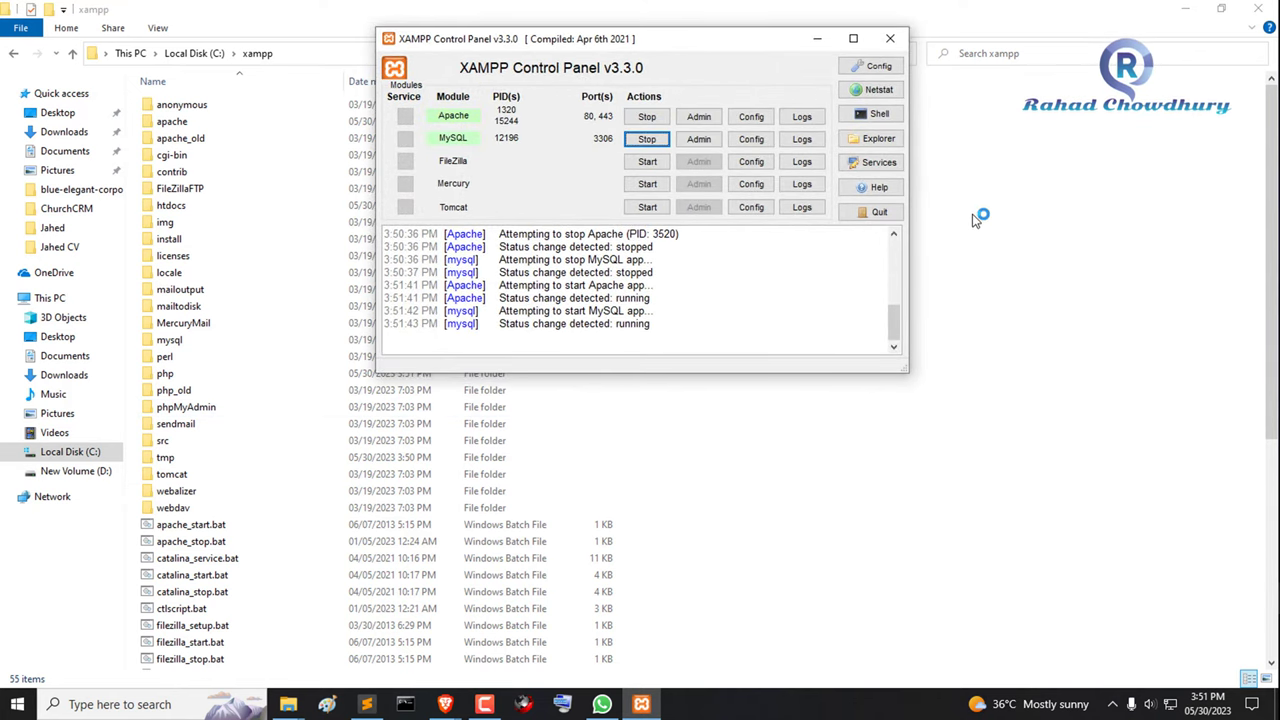
{"action": "left_click", "coordinate": [985, 319]}
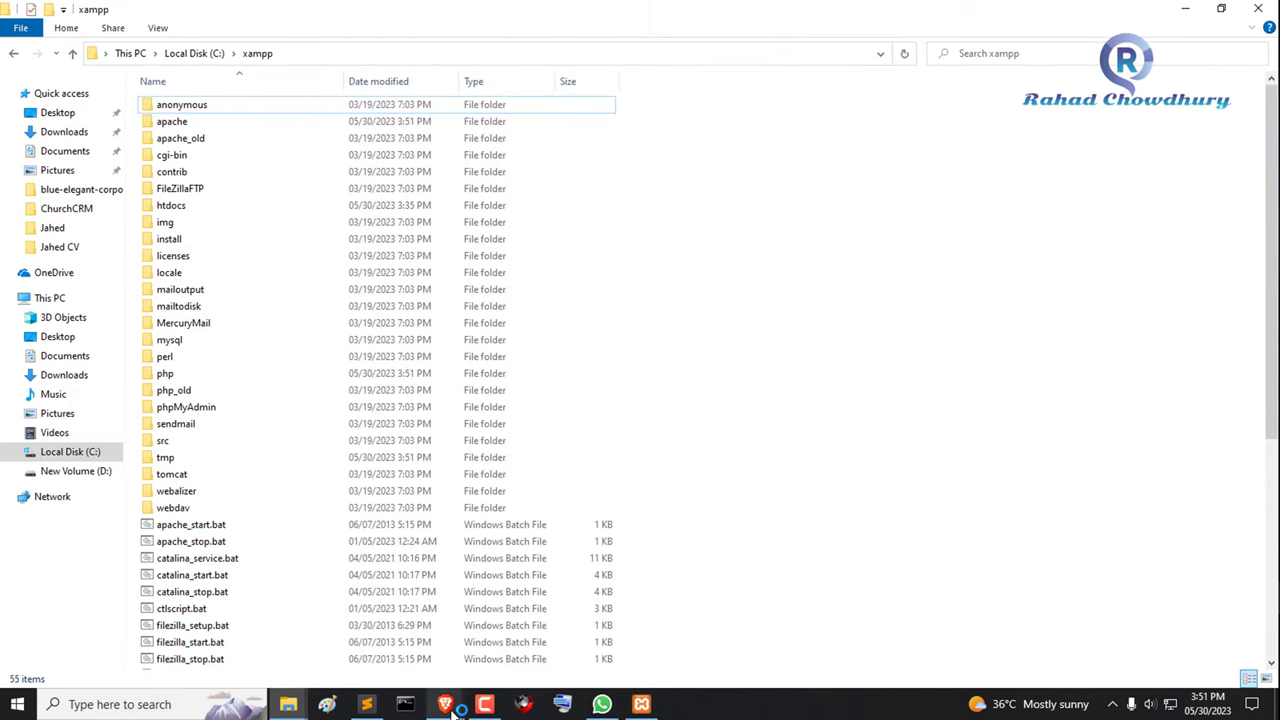
Switch to the Brave browser, close the SourceForge page, and reload 127.0.0.1/phpinfo.php to check the PHP version
{"action": "mouse_move", "coordinate": [448, 706]}
{"action": "left_click", "coordinate": [530, 630]}
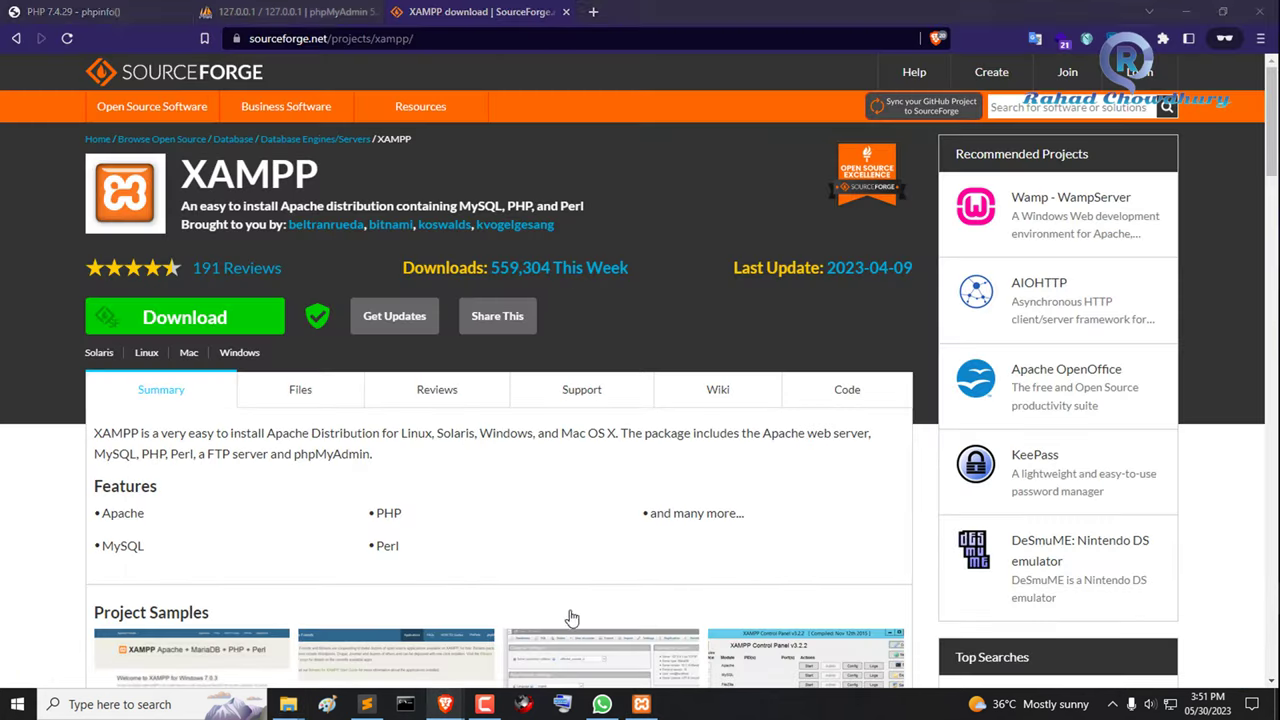
{"action": "left_click", "coordinate": [566, 12]}
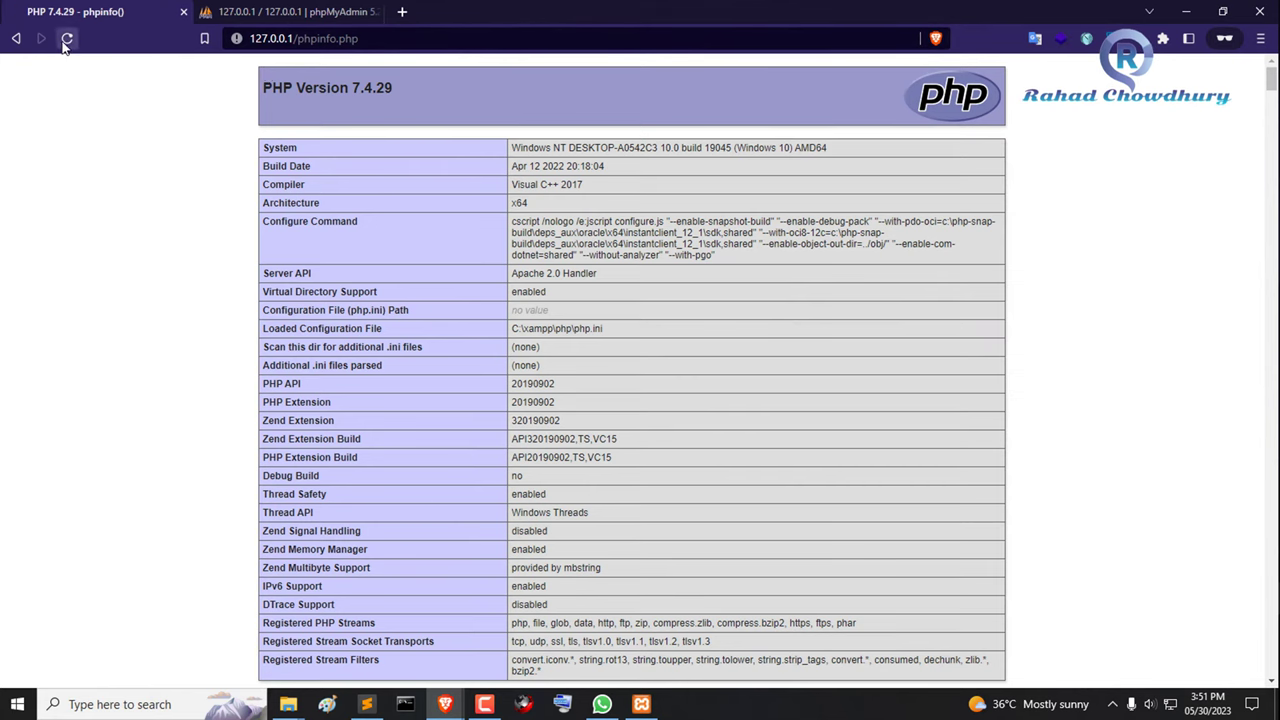
{"action": "left_click", "coordinate": [65, 40]}
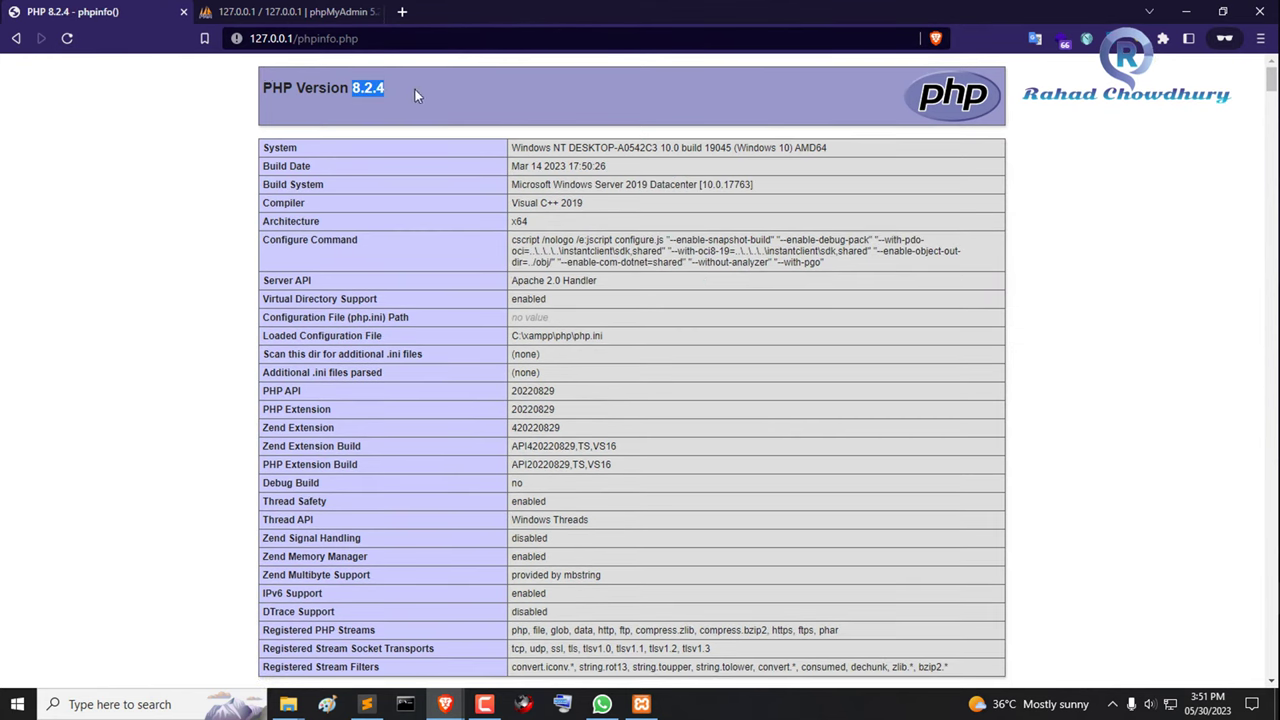
Reload the phpMyAdmin home page and check the PHP version listed under Web server
{"action": "left_click", "coordinate": [292, 10]}
{"action": "left_click", "coordinate": [67, 38]}
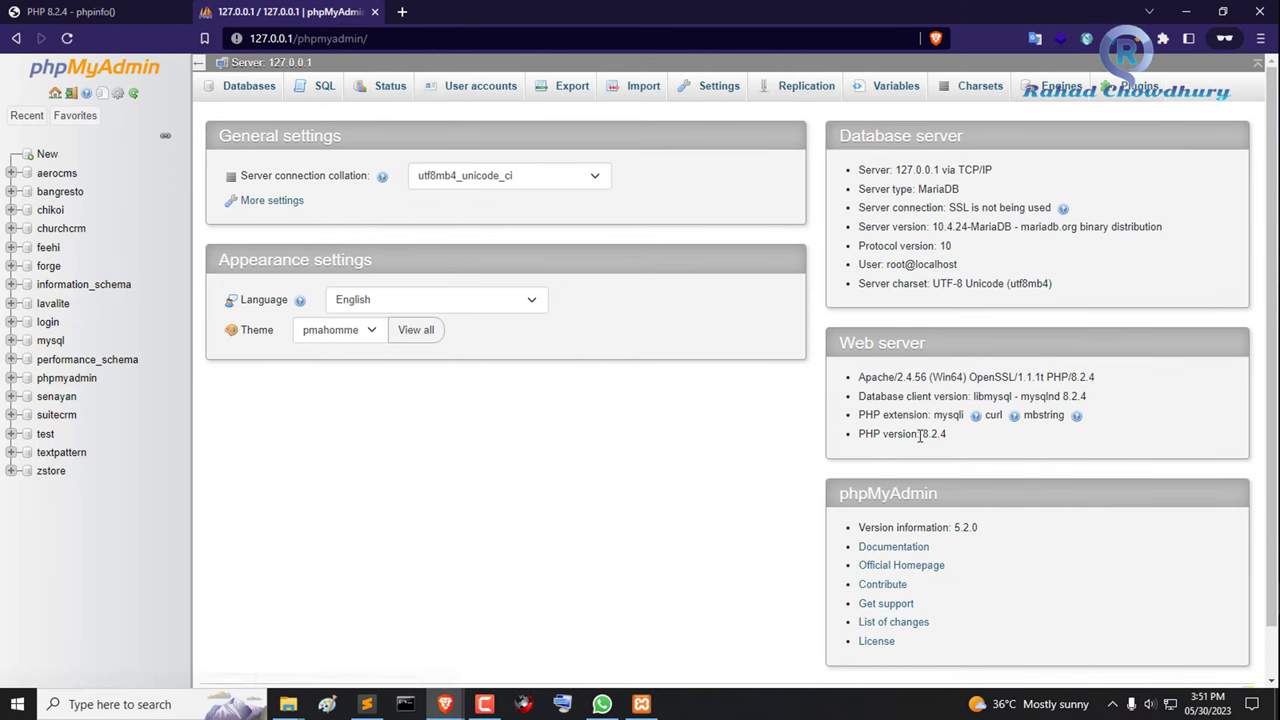
{"action": "mouse_move", "coordinate": [931, 434]}
{"action": "left_mouse_down"}
{"action": "mouse_move", "coordinate": [920, 434]}
{"action": "mouse_move", "coordinate": [950, 436]}
{"action": "left_mouse_up"}
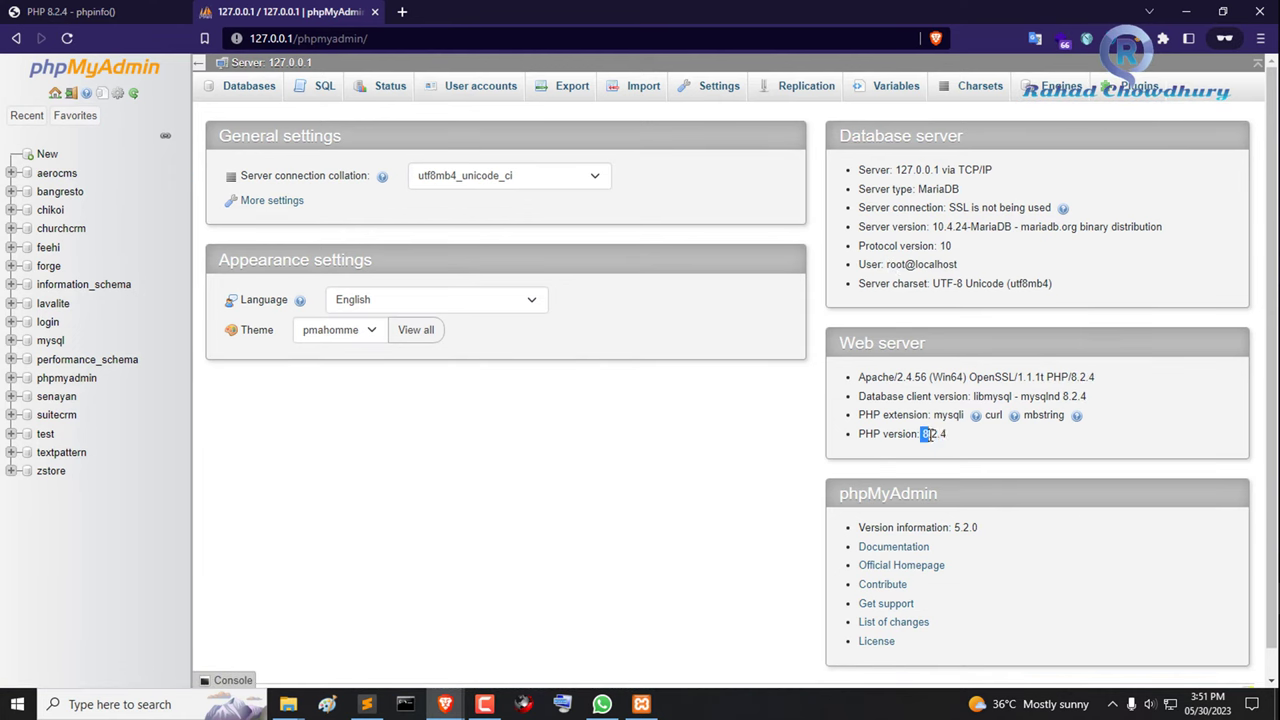
Return to the phpinfo page and compare the PHP version in its heading with the one in phpMyAdmin
{"action": "left_click", "coordinate": [86, 10]}
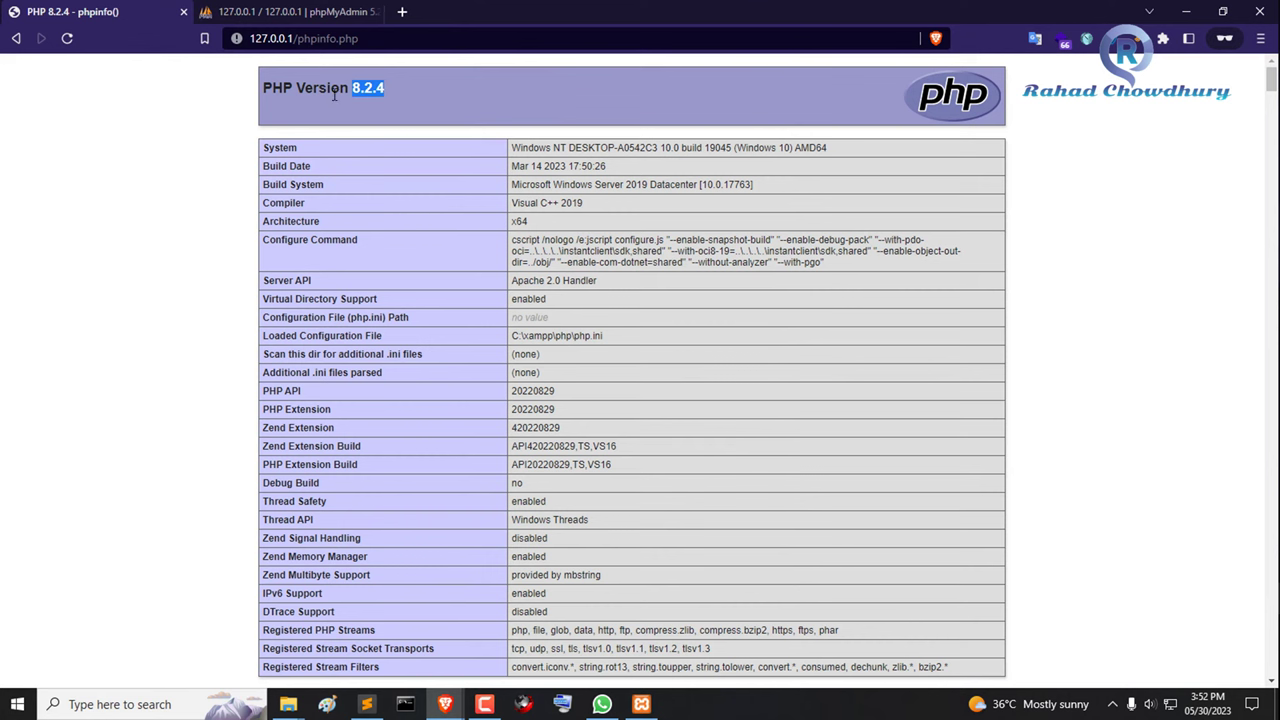
{"action": "left_click", "coordinate": [303, 88]}
{"action": "left_click_drag", "start_coordinate": [262, 90], "coordinate": [457, 83]}
{"action": "left_click", "coordinate": [449, 88]}
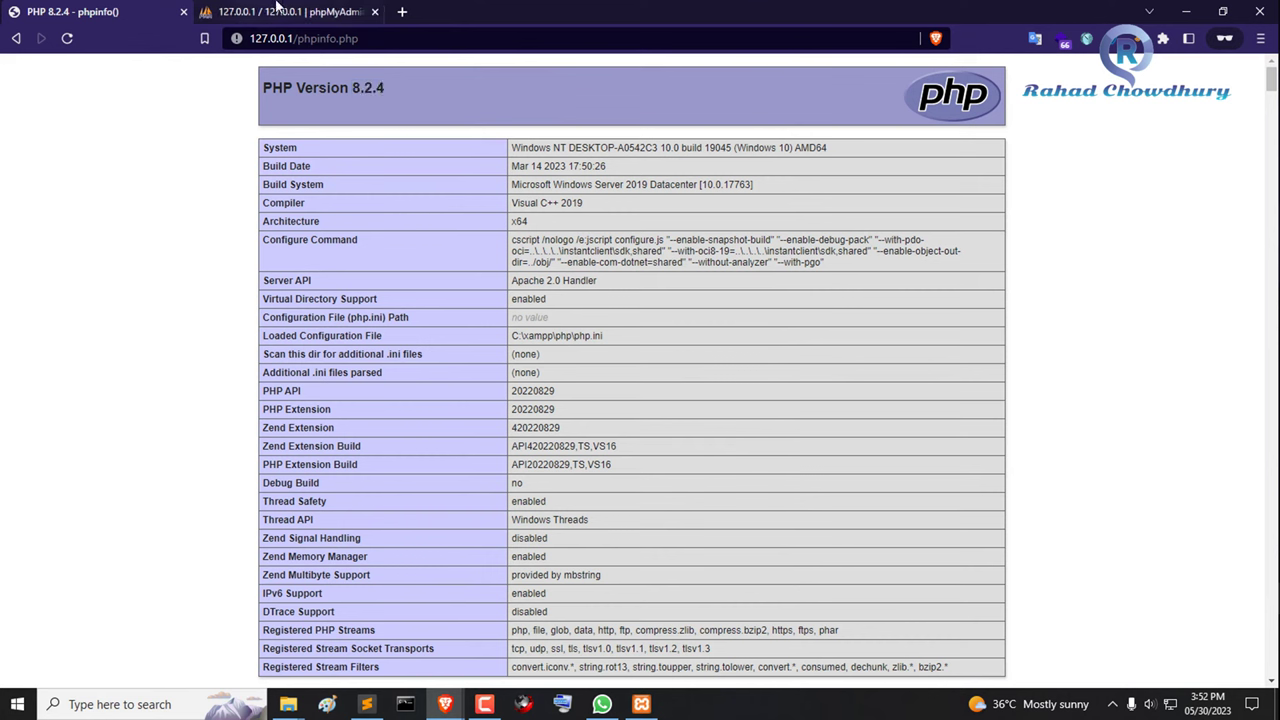